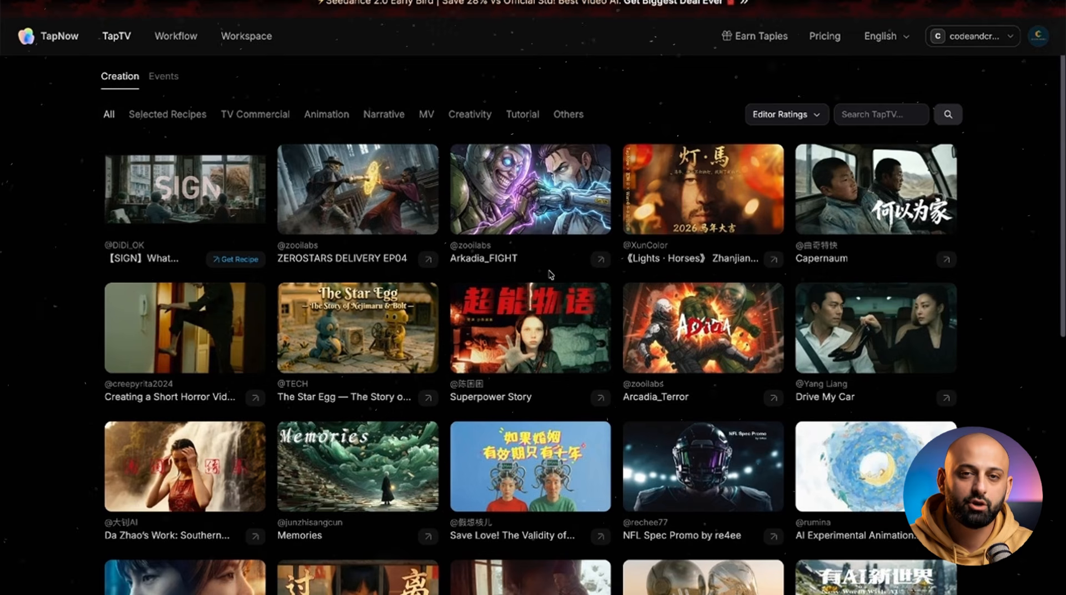
Step: Browse the community video creations in the TapTV gallery
scroll(550, 275, down, 6)
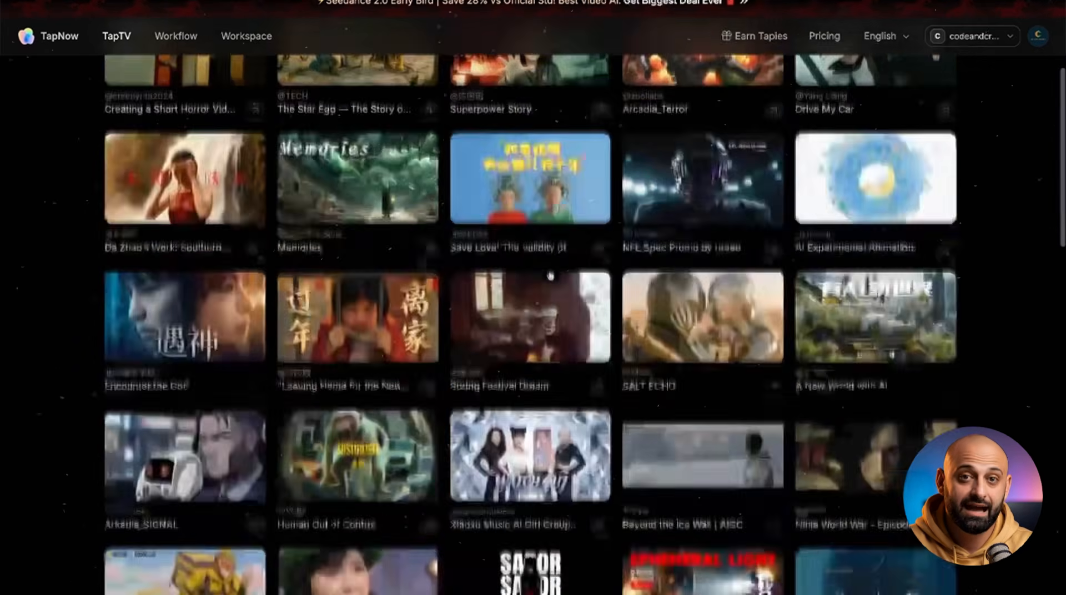
scroll(550, 274, down, 5)
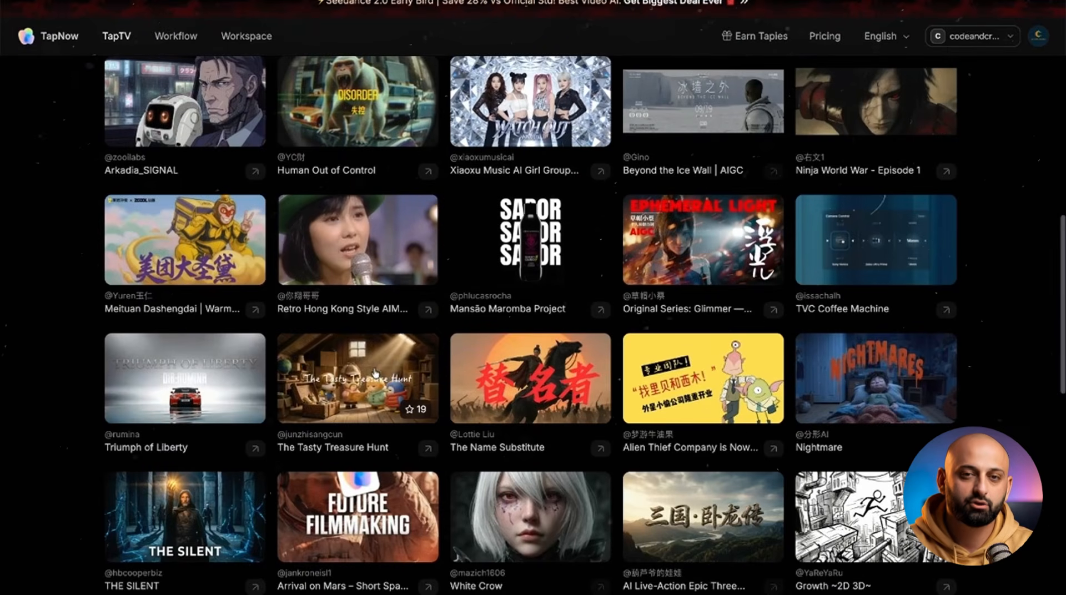
click(395, 374)
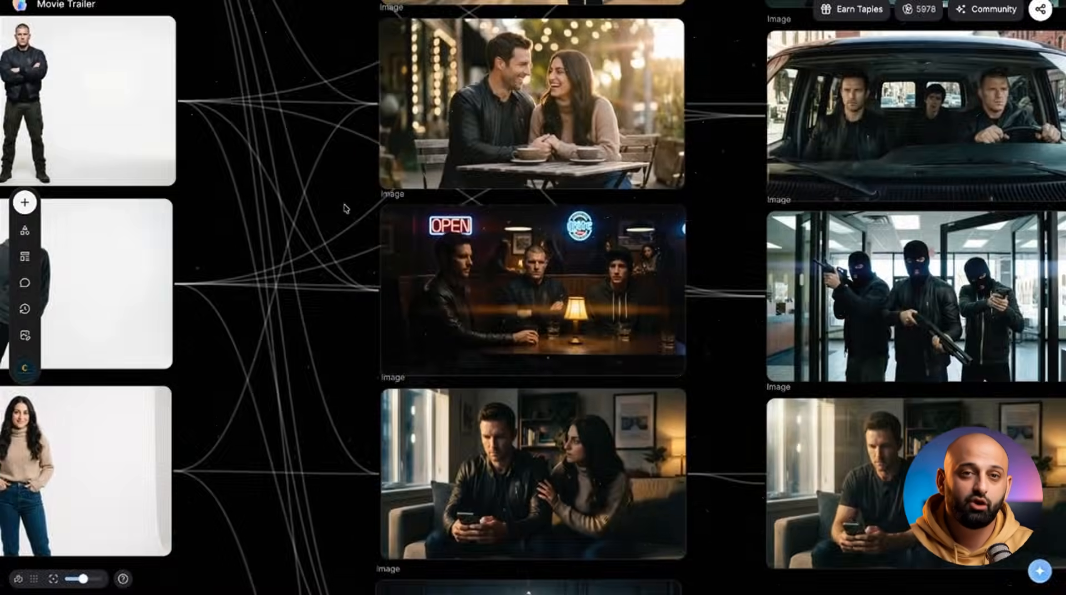
Step: Try a camera angle of -36.5° rotation and 25° tilt on the café couple image
scroll(345, 208, left, 4)
scroll(345, 208, up, 4)
scroll(345, 209, right, 4)
scroll(346, 209, down, 2)
click(566, 210)
click(620, 91)
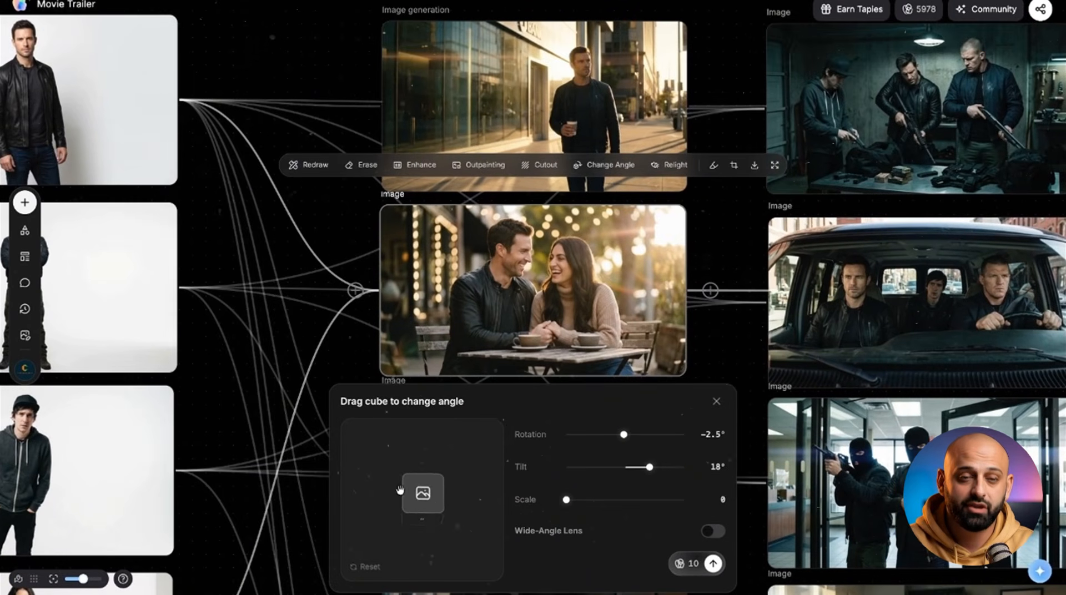
drag(403, 529, 389, 500)
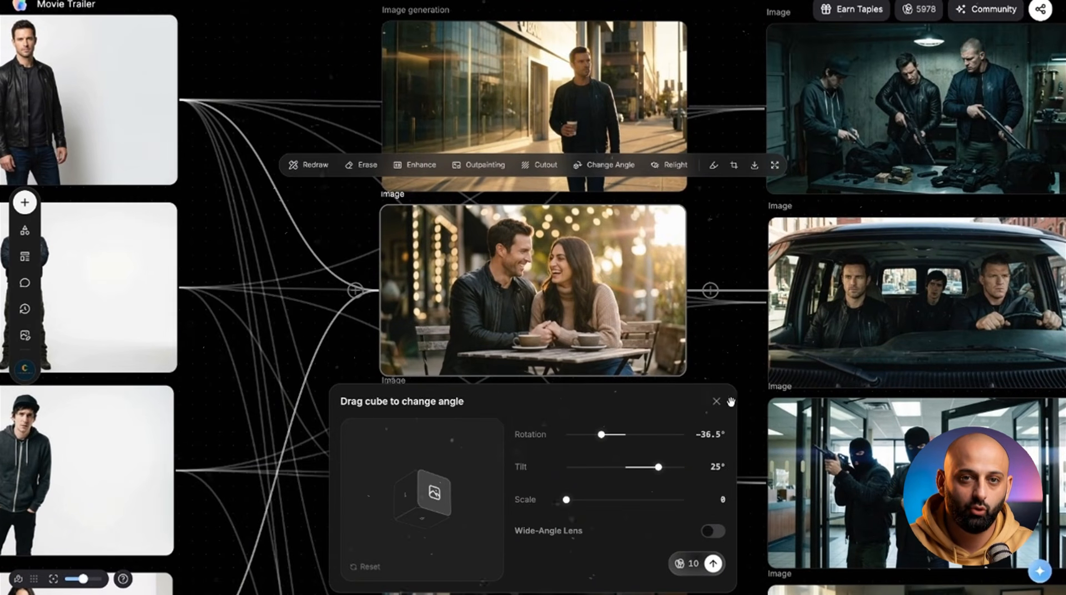
click(716, 400)
Step: Look through the Lens Combo camera choices for the café couple image
click(565, 500)
scroll(438, 410, down, 1)
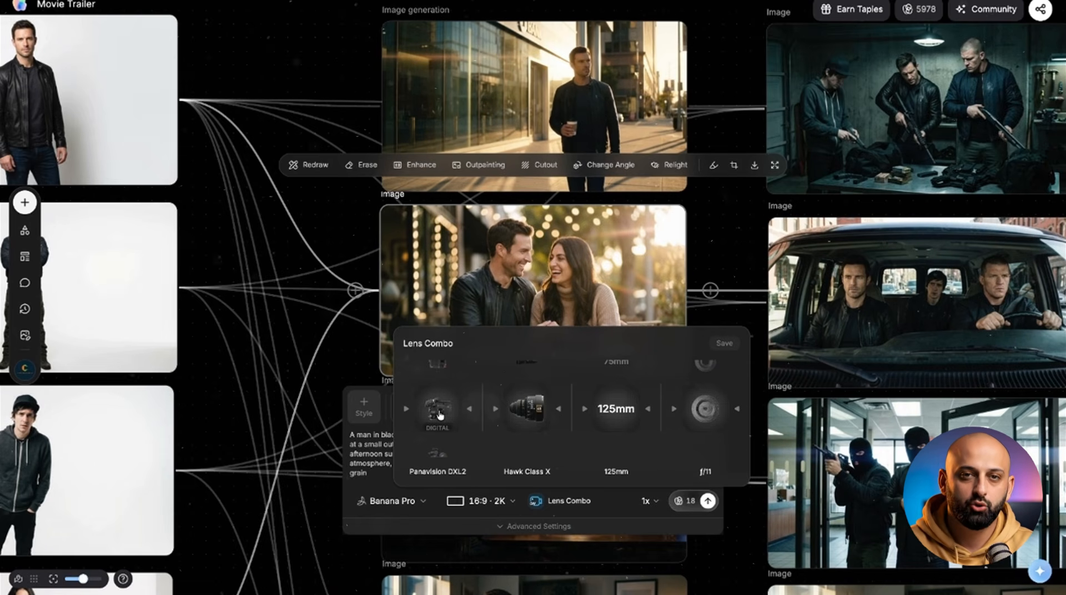
click(740, 284)
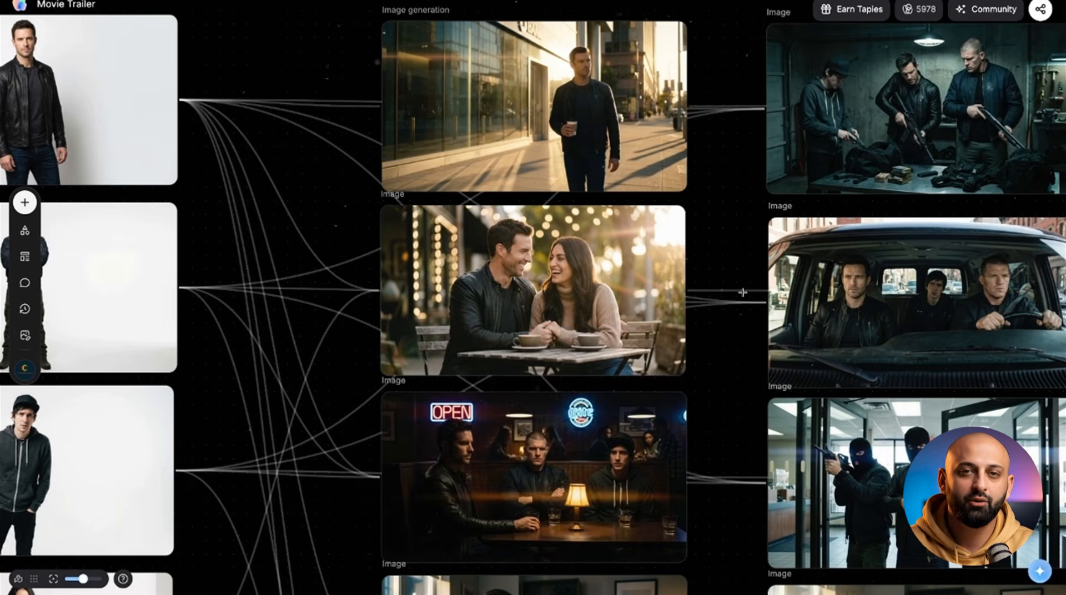
scroll(738, 311, right, 3)
scroll(741, 324, down, 5)
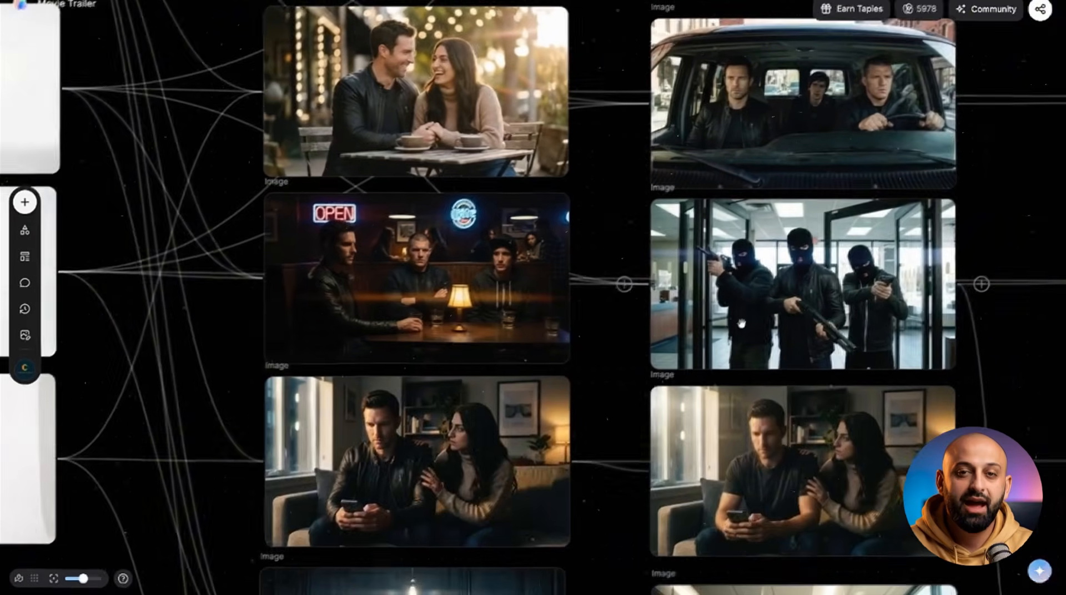
scroll(741, 324, left, 4)
scroll(741, 323, down, 7)
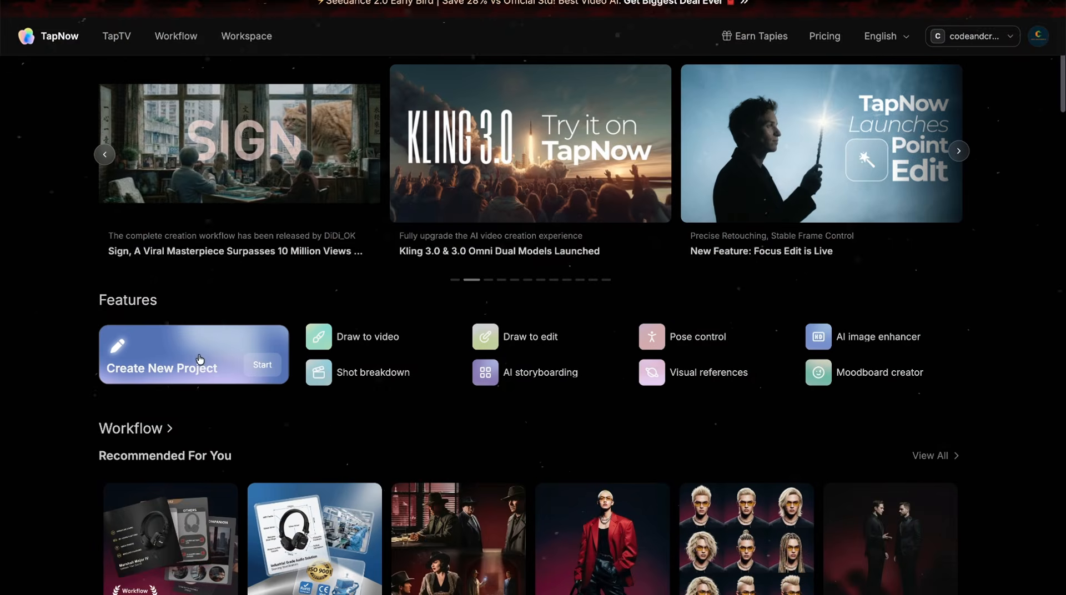
Step: Create a new project and check which node types its canvas offers
click(201, 359)
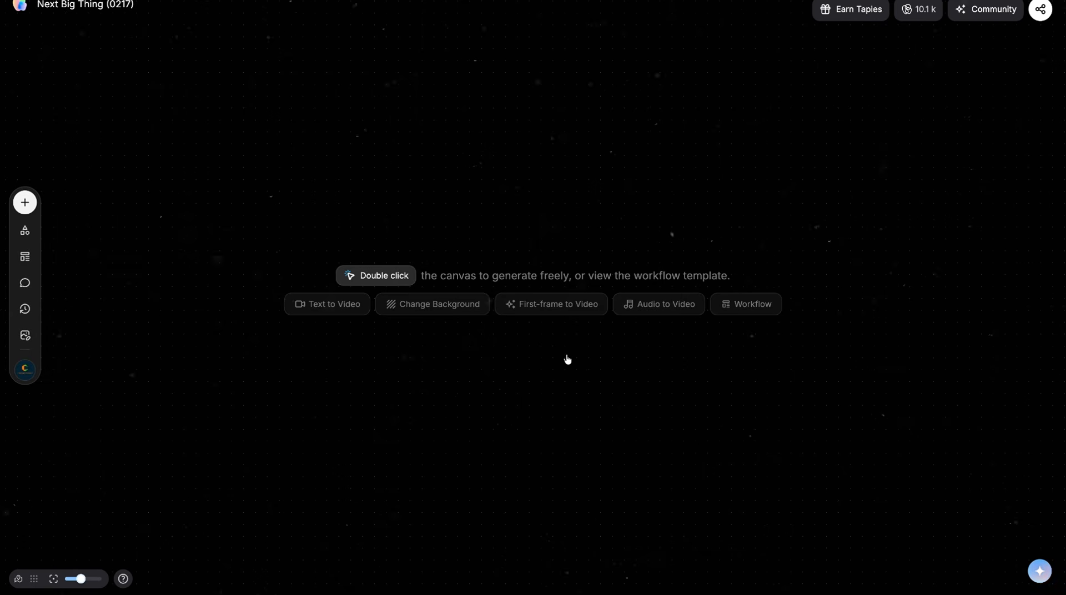
double_click(523, 154)
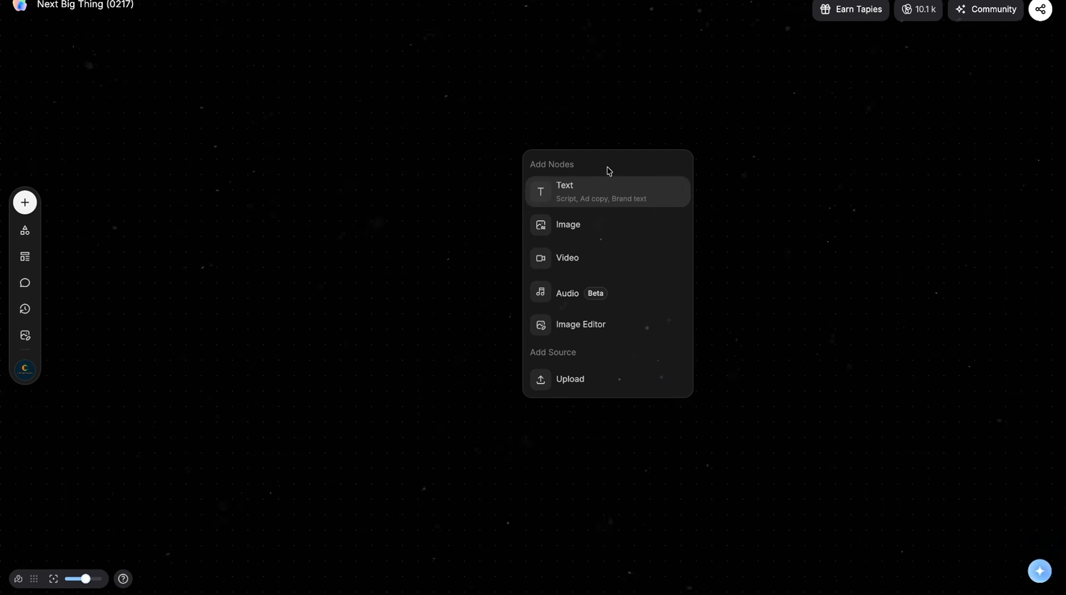
click(784, 141)
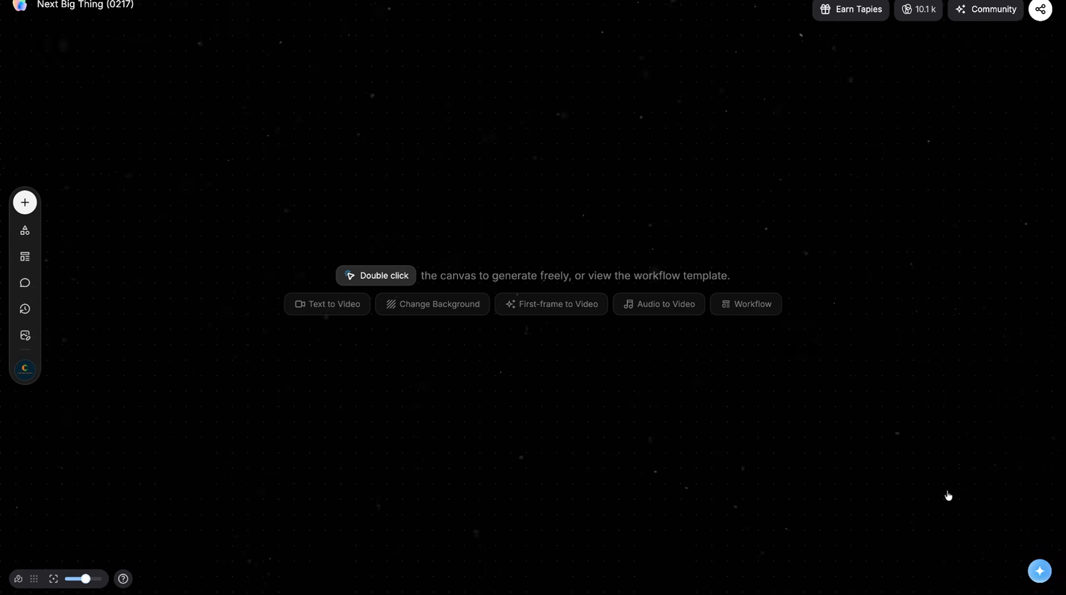
Step: Open the AI assistant chat and check its available modes
click(1039, 571)
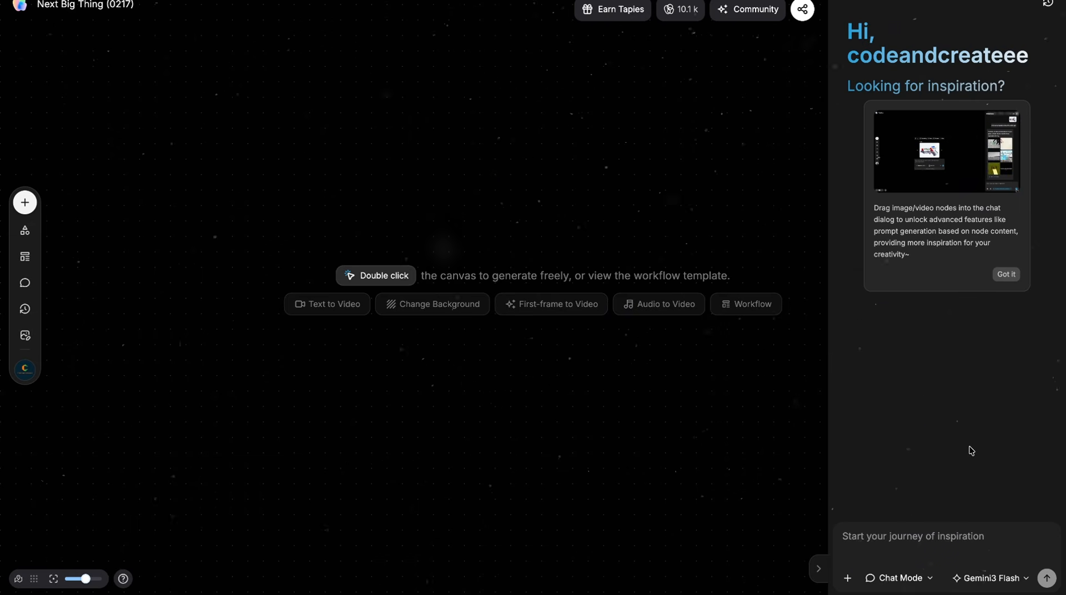
click(908, 577)
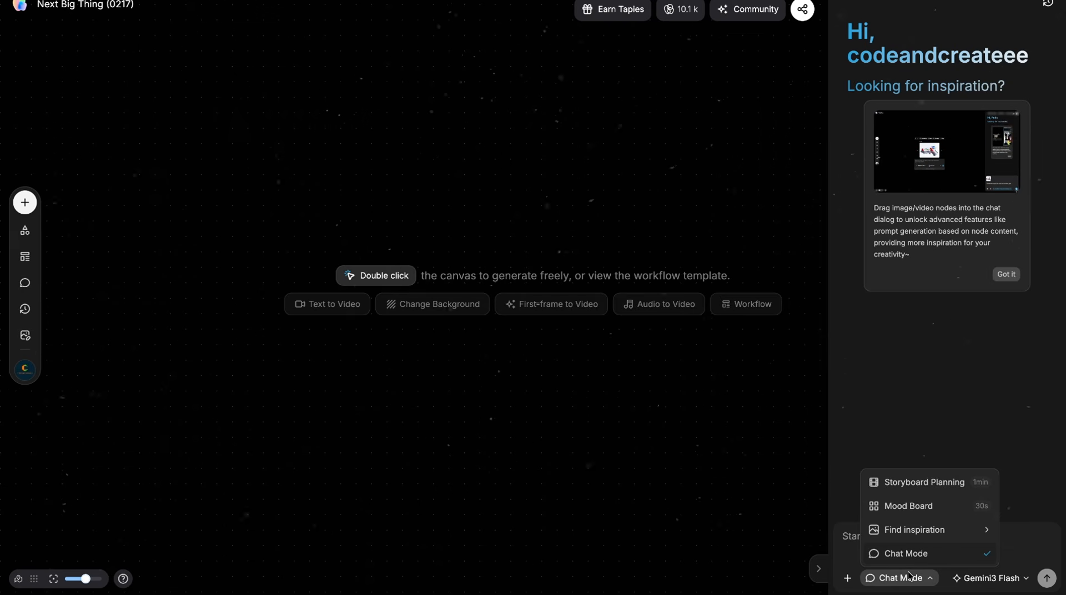
click(921, 444)
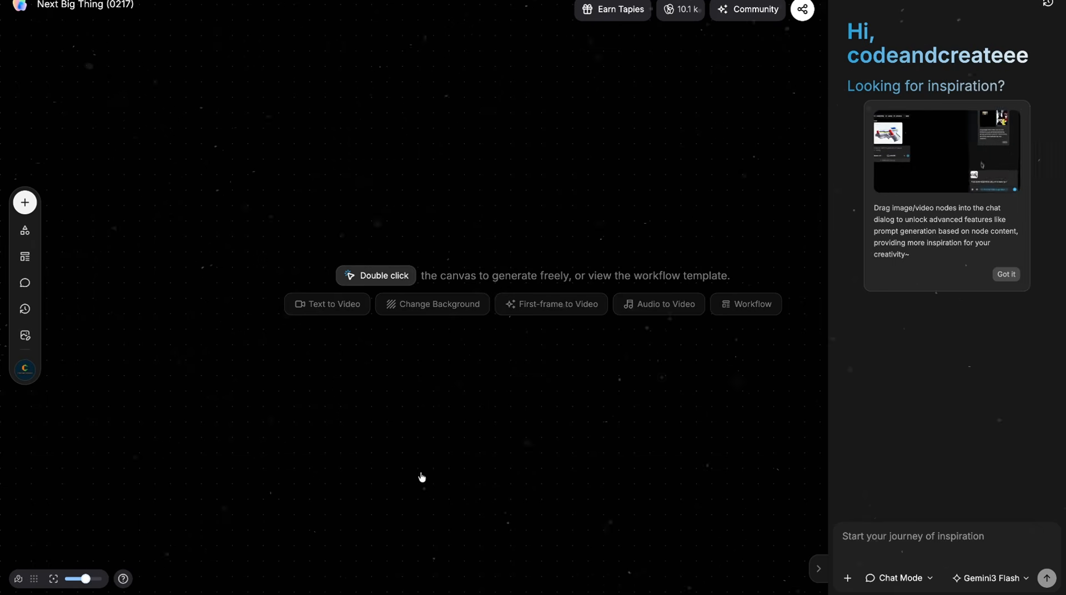
Step: Rename the project to Movie Trailer
drag(136, 5, 36, 3)
text(Movie T)
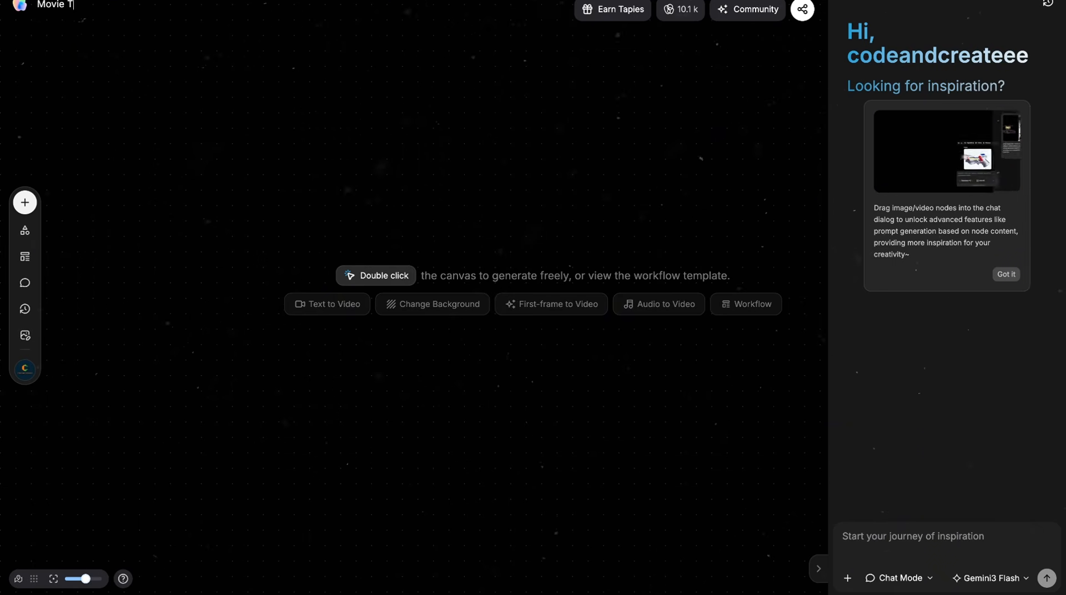
text(railer)
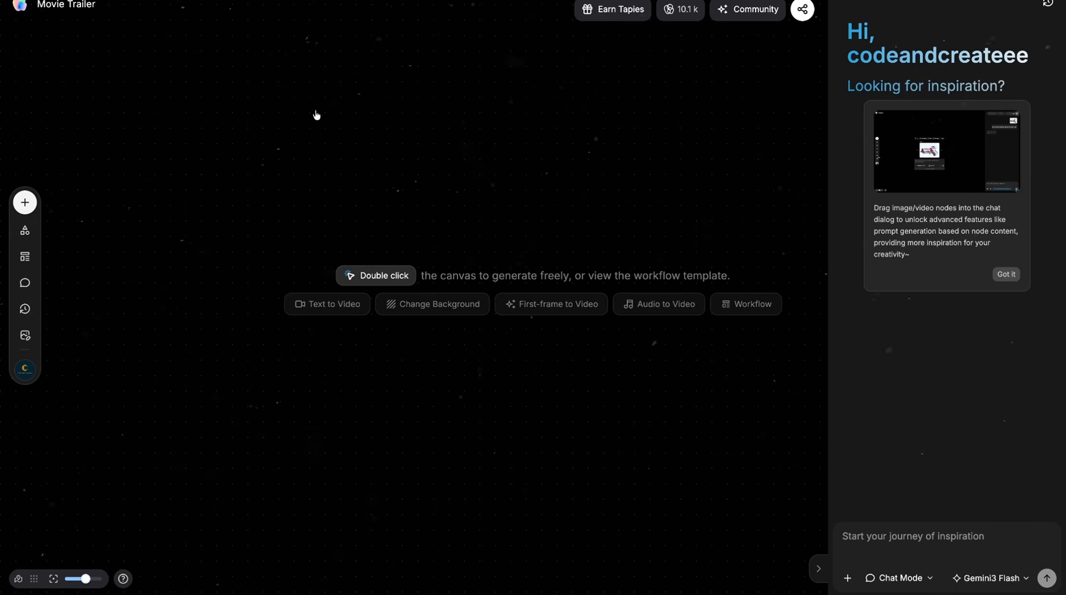
Step: Check the assistant's language models and set its mode to Storyboard Planning
click(1019, 577)
click(1009, 541)
click(899, 577)
click(916, 481)
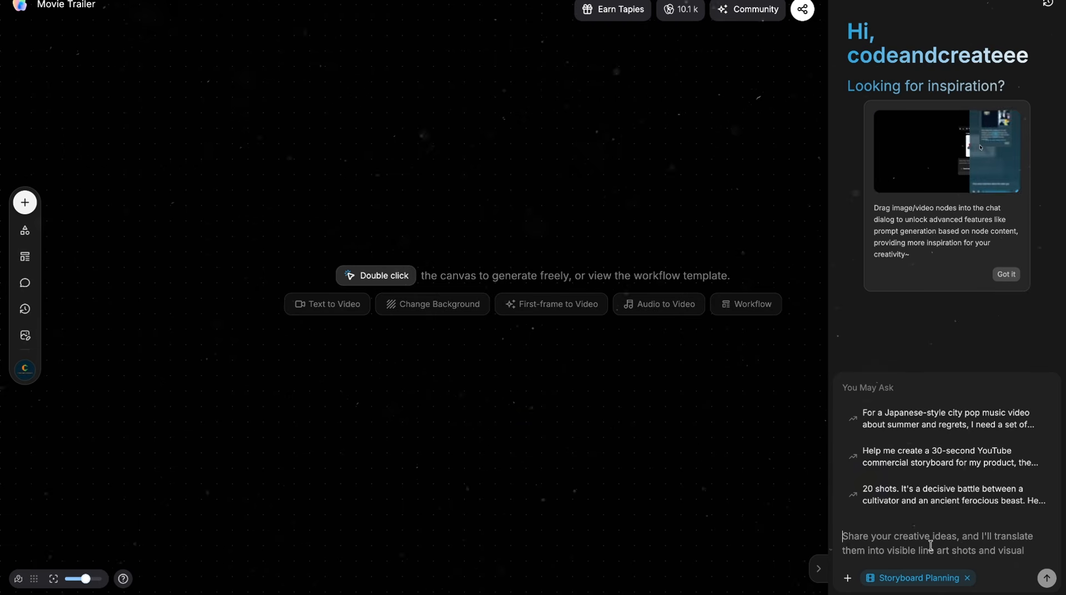
Step: Request a 12-scene storyboard for a 60-second cinematic bank heist trailer, review the planned shots and generate them with TapNow Flash
text(Create a 12-scene storyboard for a 60-second)
text( cinematic bank heist trailer. Three male criminals - Marcis the leader, Danny the muscle, Ray the tech guy - and Marcus's girlfriend Sofia)
text( who knows nothing about the robbery. The first half shows their normal lives: Marcus on the street, the couple at a cafe, the guys at a bar where)
text( the plan begins, tension at home, planning in a warehouse, and Marcus leaving bed the night before. The second half is the heist)
text(: gearing up, driving to the bank, entering with masks in slow motion, chaos inside the bank, the vault opening with golden light)
text(, and ending with Sofia seeing the robbery on the news. Visual tone shifts from warm golden for everyday scenes to cold blue-grey)
text( for heist scenes)
key(Return)
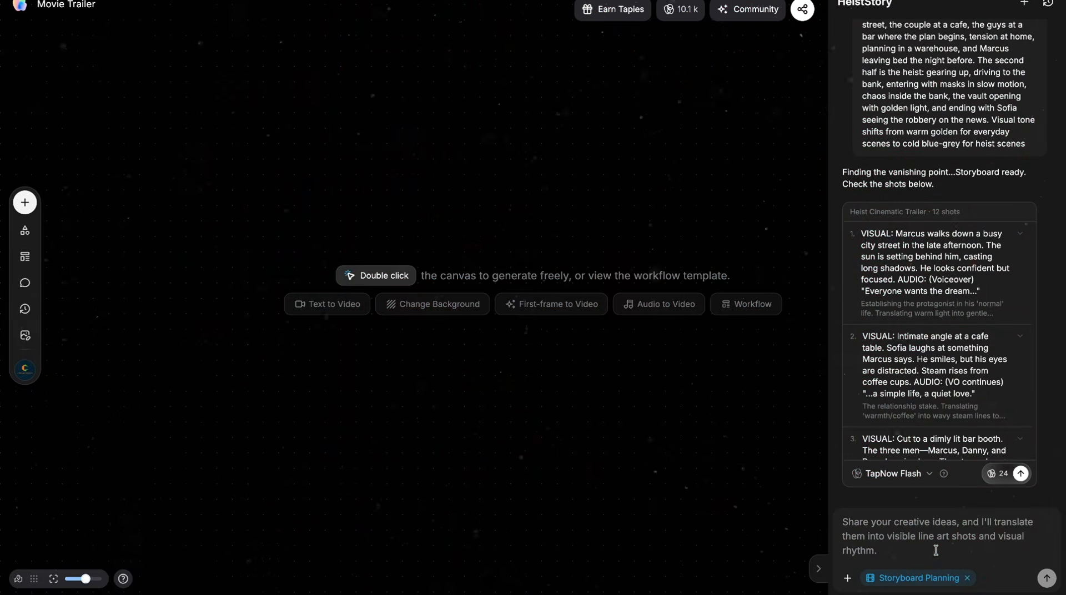
scroll(970, 369, down, 15)
click(1020, 472)
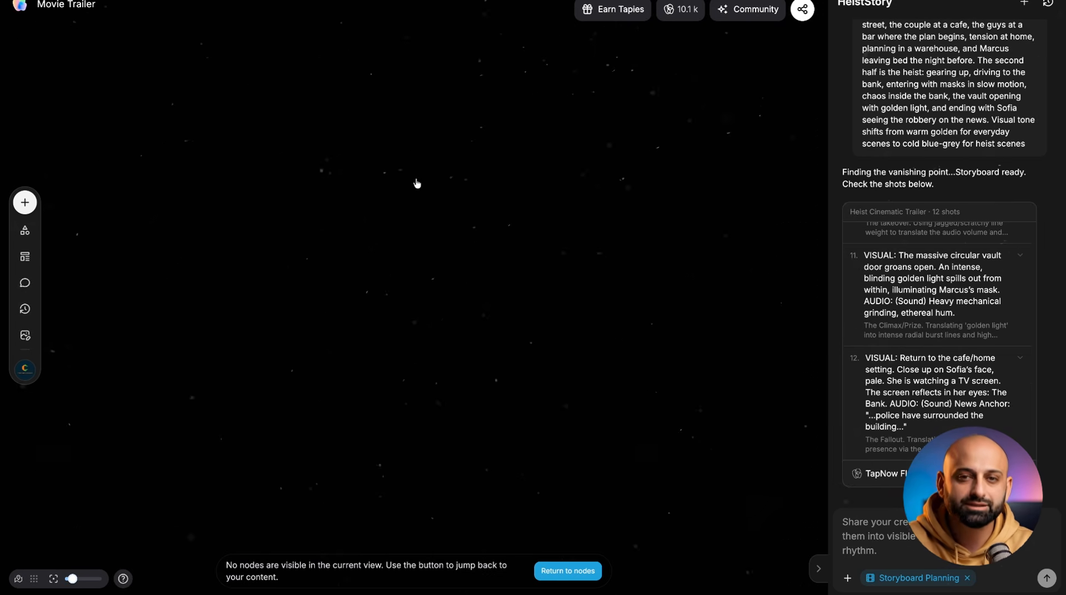
Step: Add an image node to an empty area of the canvas and choose the Banana Pro model
double_click(417, 184)
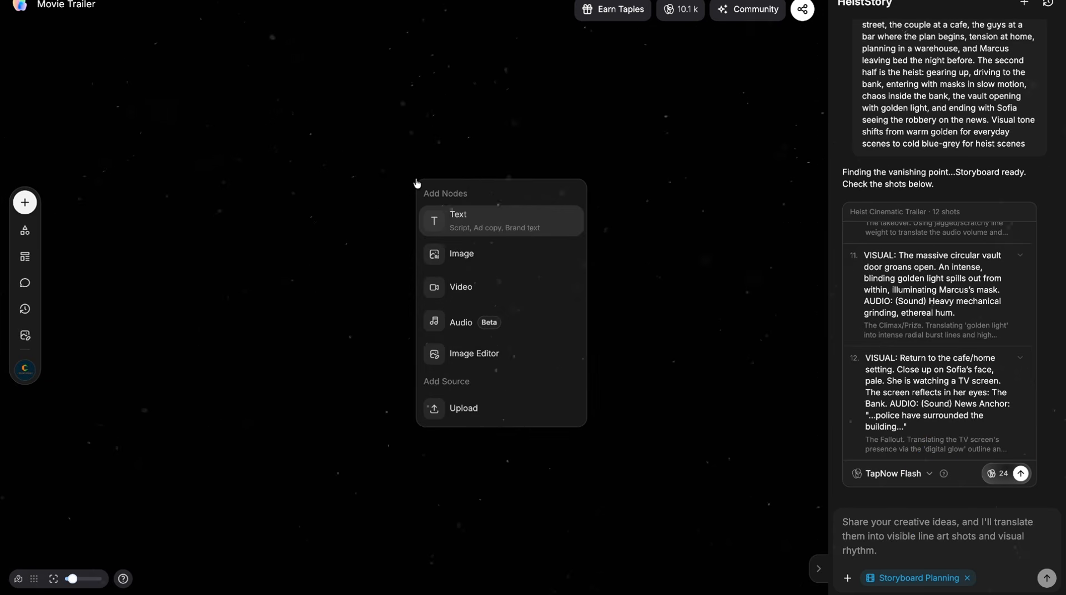
click(488, 257)
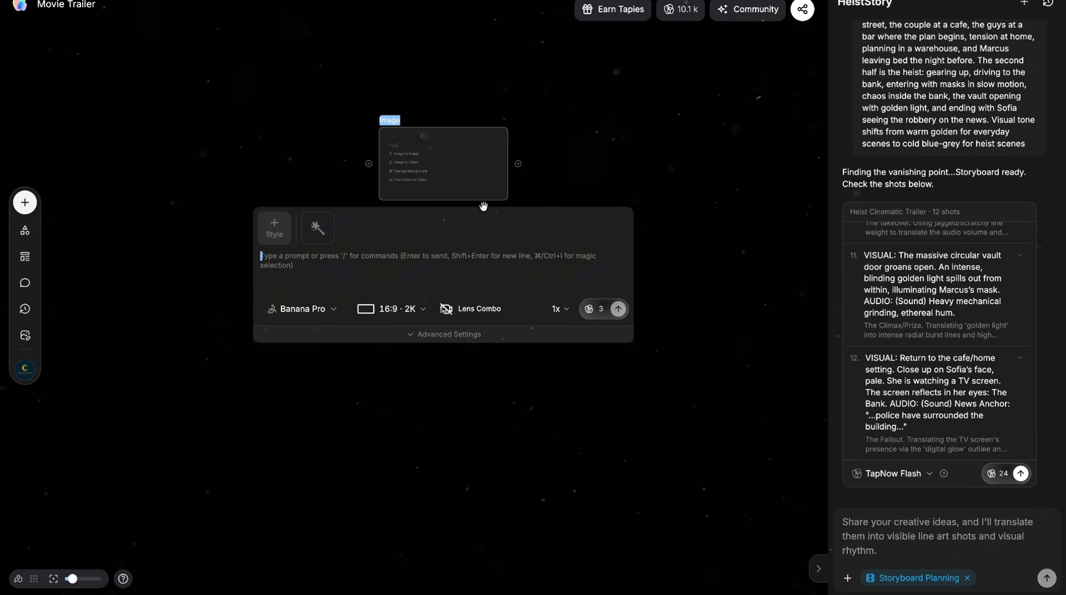
click(289, 309)
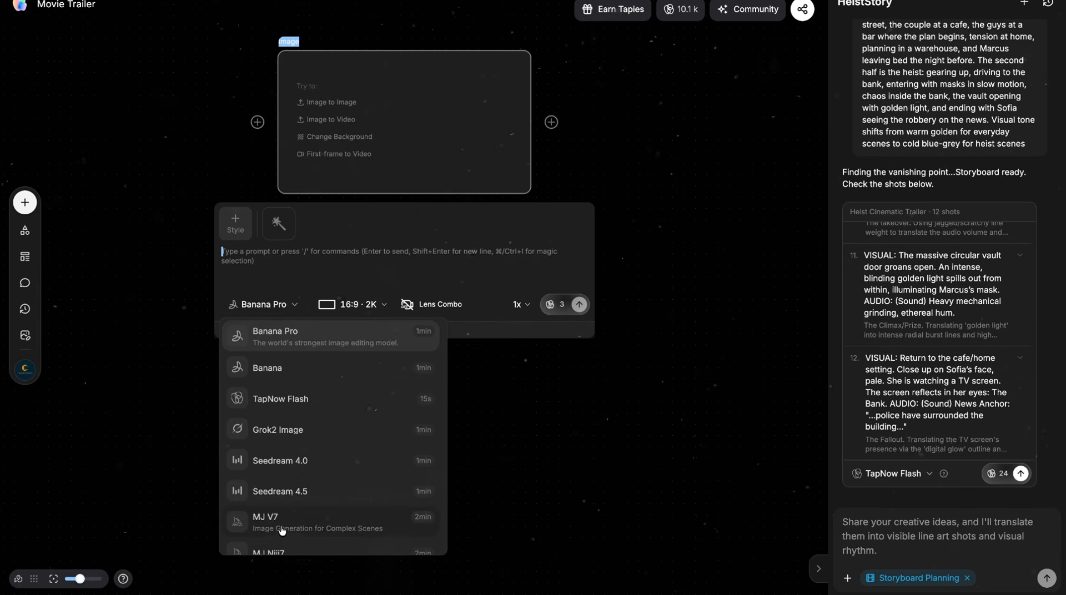
click(308, 337)
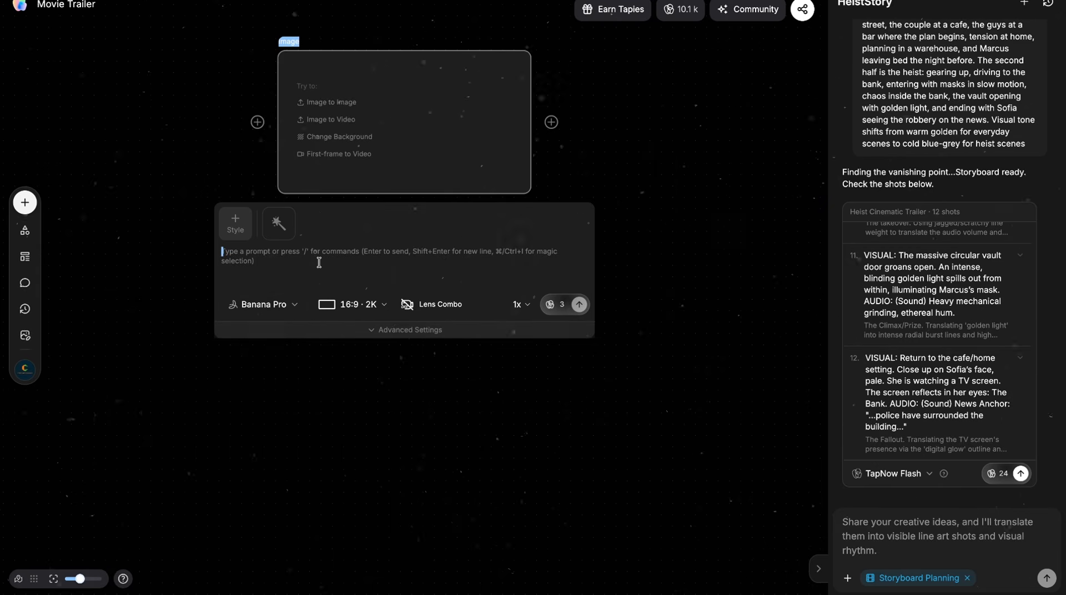
Step: Check the new image node's aspect ratio and resolution options and its Lens Combo settings
click(352, 310)
click(351, 311)
click(431, 311)
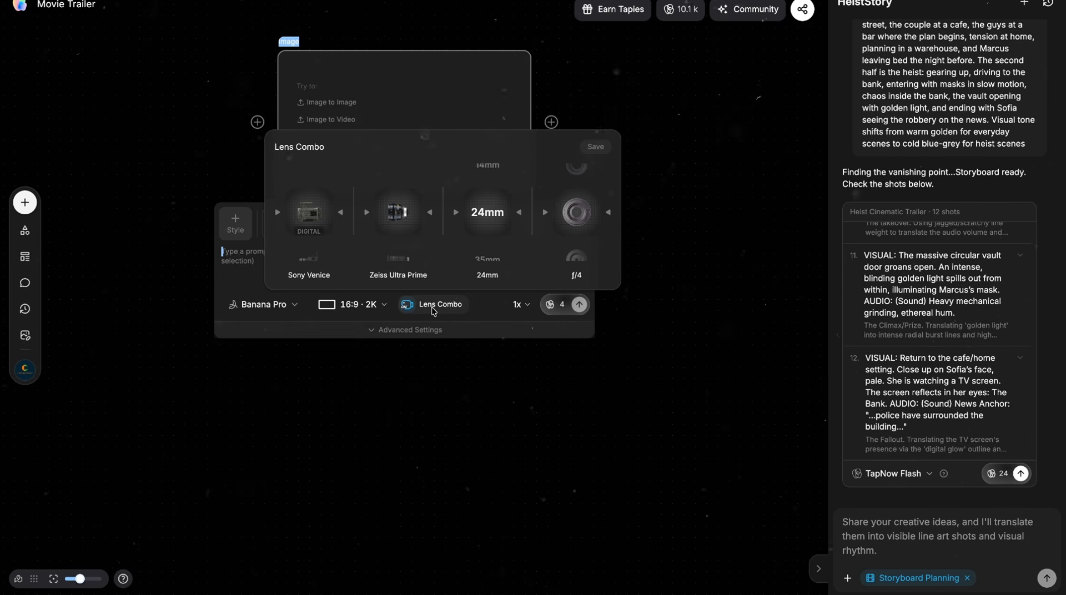
click(434, 309)
click(411, 309)
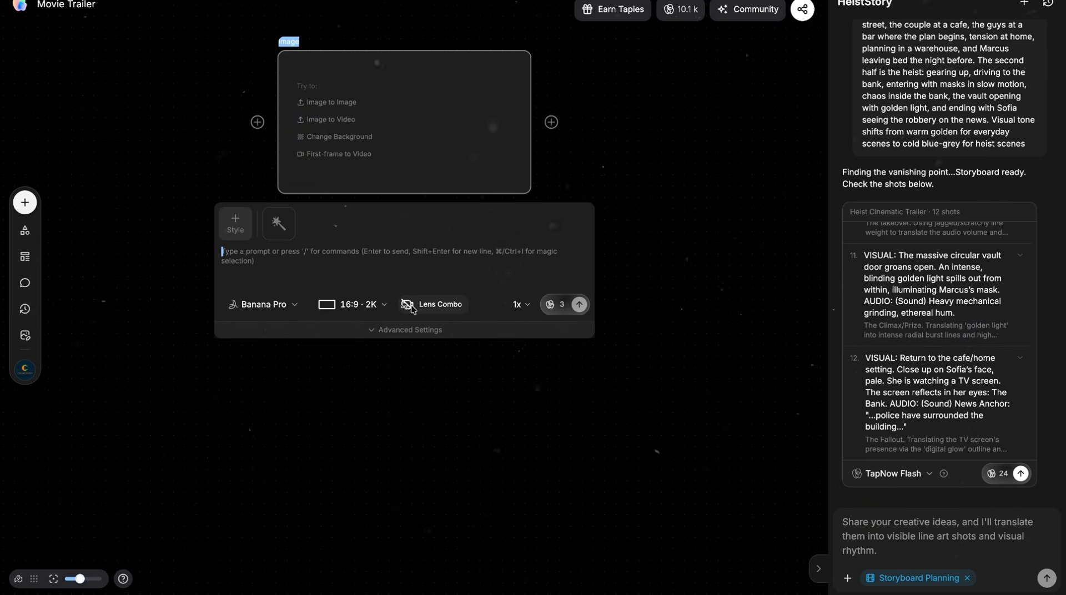
Step: Generate a photorealistic full body portrait of a confident man in his mid-30s in a black leather jacket, 85mm lens, on white
click(372, 257)
text(Full body portrait of a serious, confident man in his mid-30s, sharp jaw)
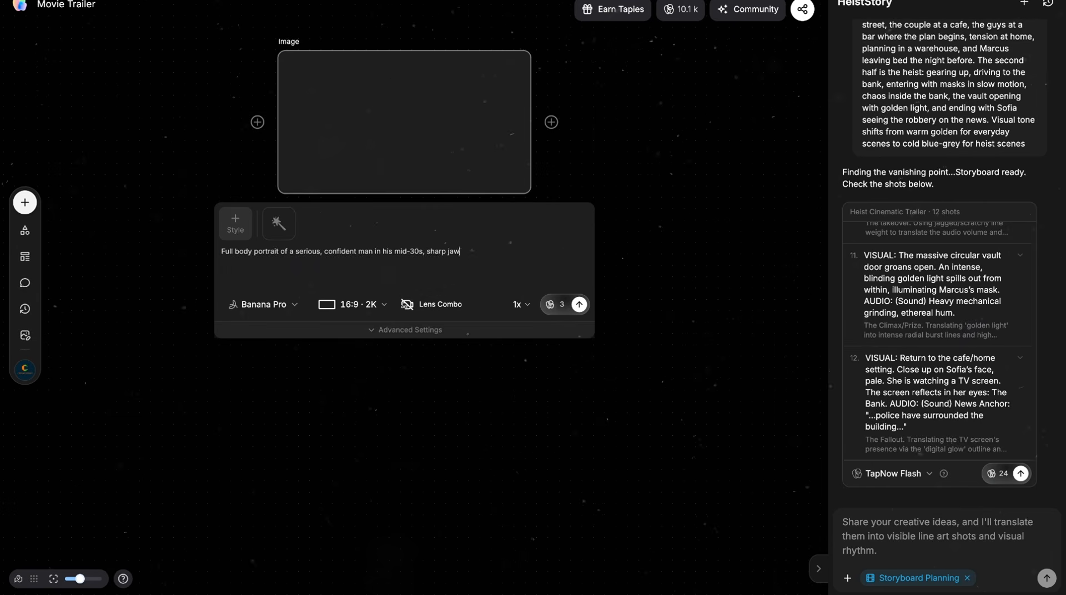
text(line, short dark brown hair, slight stubble, wearing a fitted black leather jacket over a dark grey crew neck t-shirt with dark jeans. Athletic build, standing in a natural relaxed pose with hands at his sides, direct eye contact with the camera. Photorealistic, cinematic lighting, shot on 50mm lens, clean solid white background, studio photography, 8K detail, no text, no watermark.)
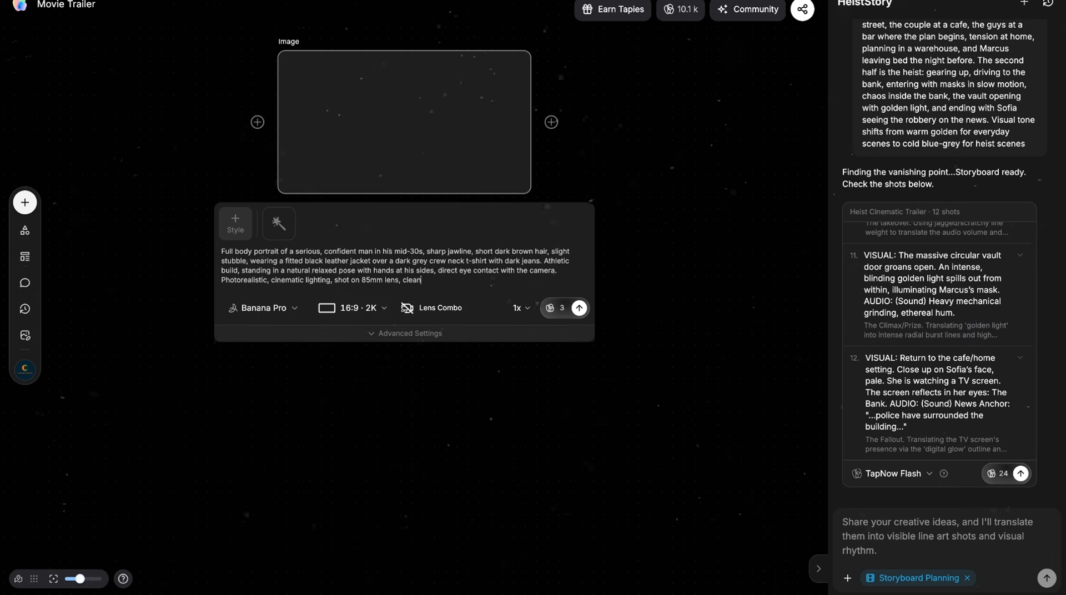
click(579, 317)
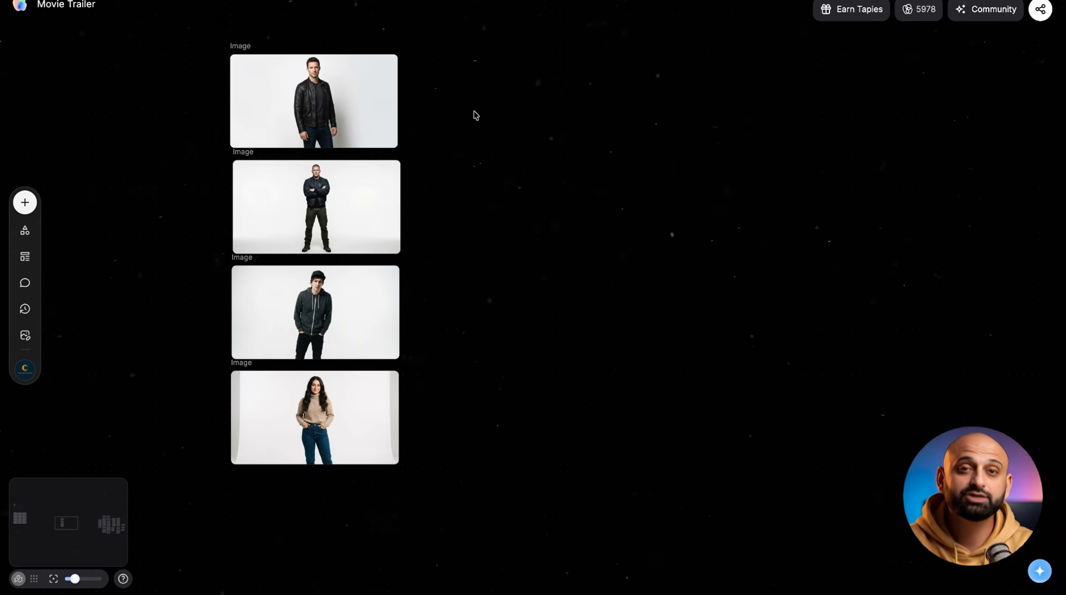
Step: Add an image generation node from the leather-jacket man's portrait, with a prompt of him walking past a bank holding coffee at golden hour
mouse_move(388, 99)
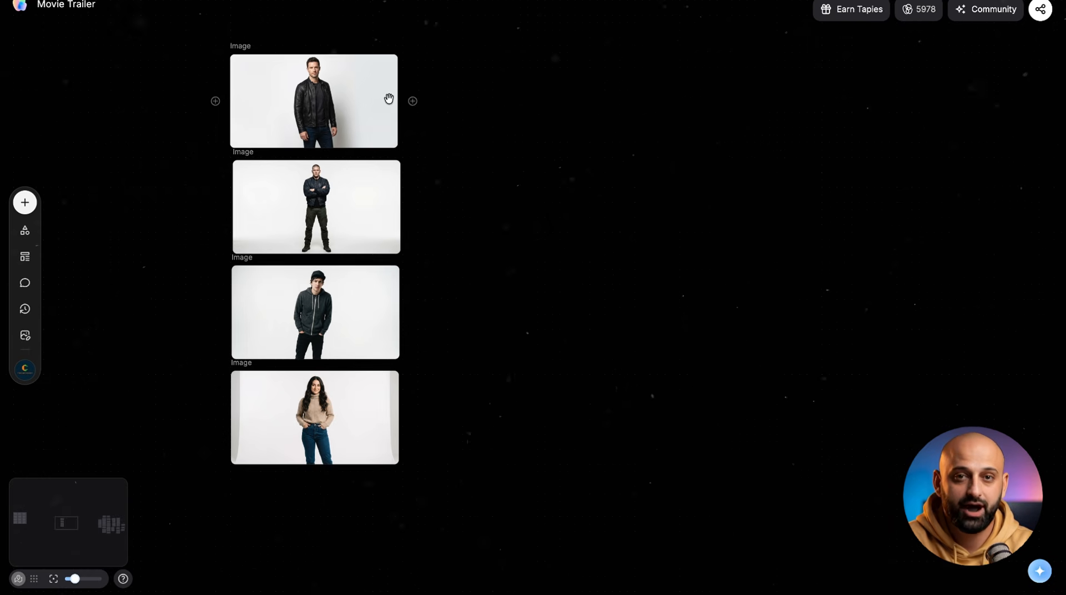
click(417, 108)
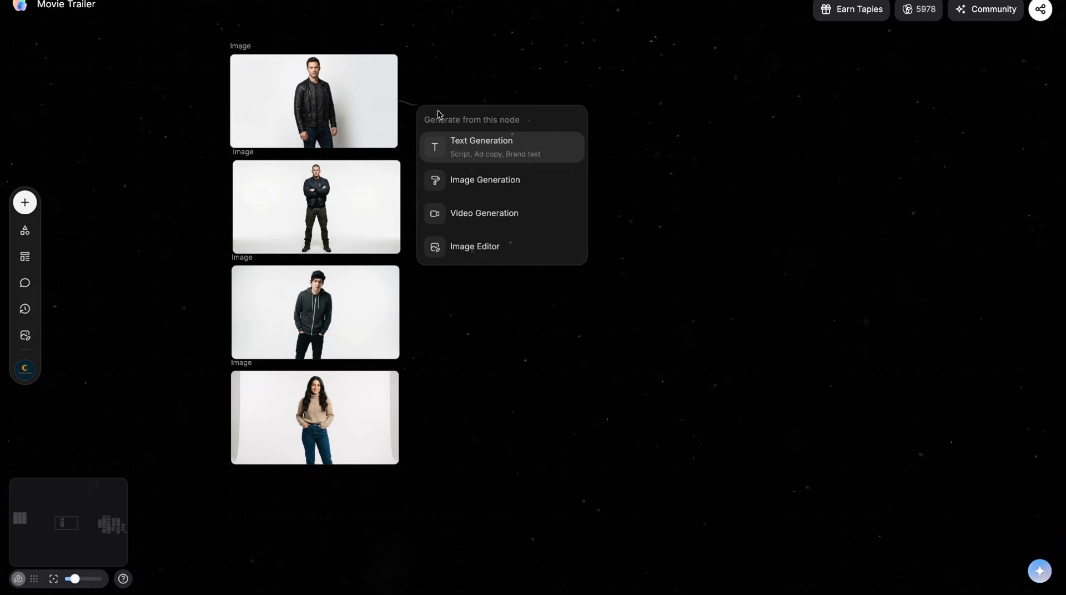
click(509, 182)
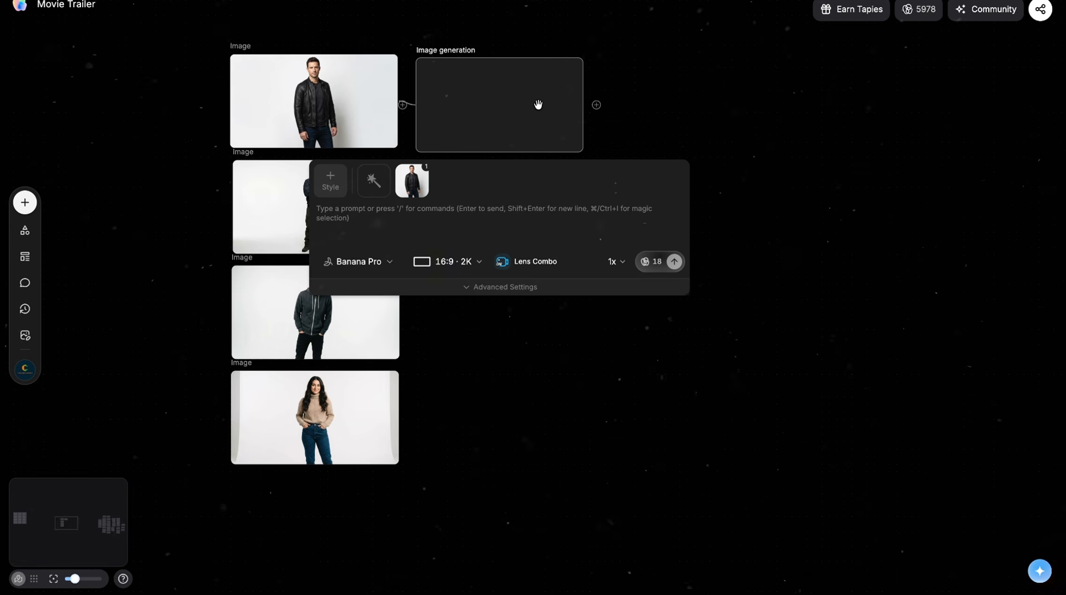
click(480, 218)
text(A man in a black leather jacket walking casually down a sunlit city sidewalk, holding a coffee cup in his right hand. He passes by a large modern bank building with glass facade. Golden hour lighting, warm tones, long cinematic shadows on the pavement. Shot from a medium-wide tracking angle slightly ahead of the character. Urban environment, photorealistic, film grain, shallow depth of field on the background.)
Step: Set the sidewalk scene node's Lens Combo to Arri Alexa 65, Canon K-35, 24mm and f/11
click(504, 267)
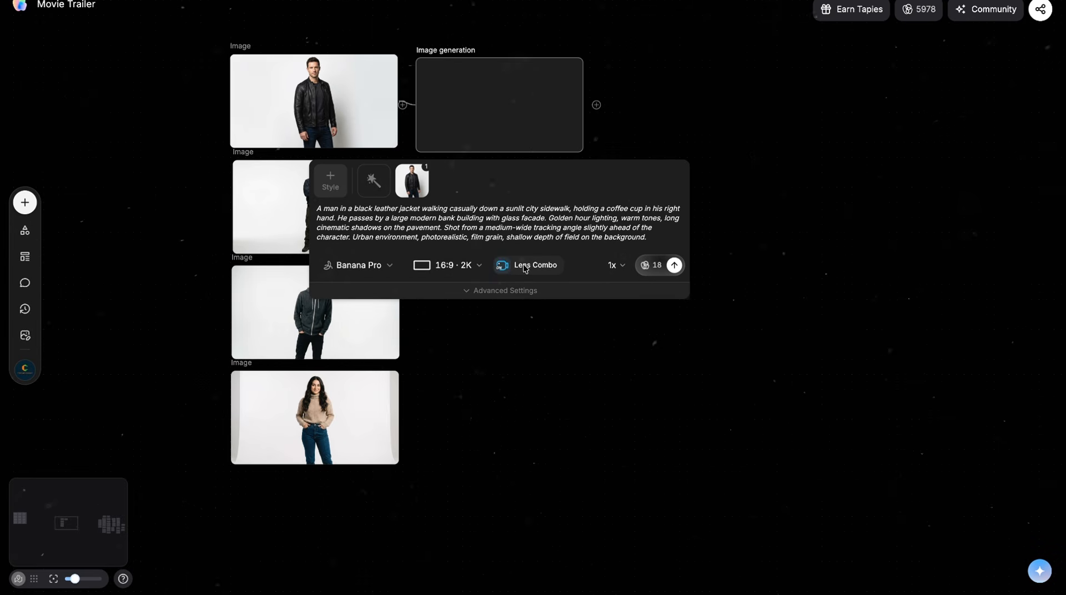
click(524, 266)
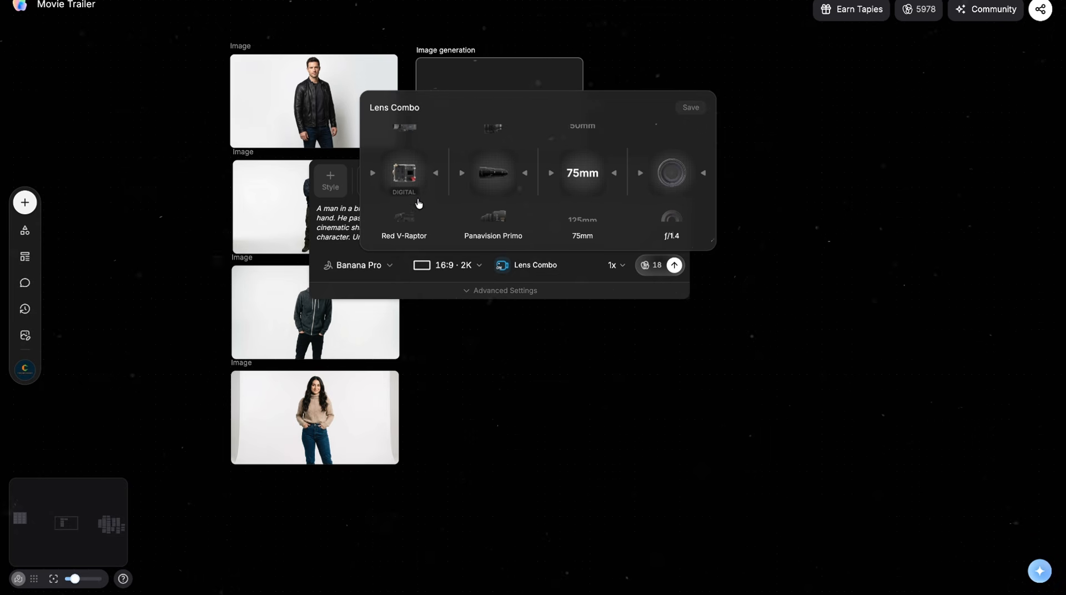
scroll(404, 175, down, 1)
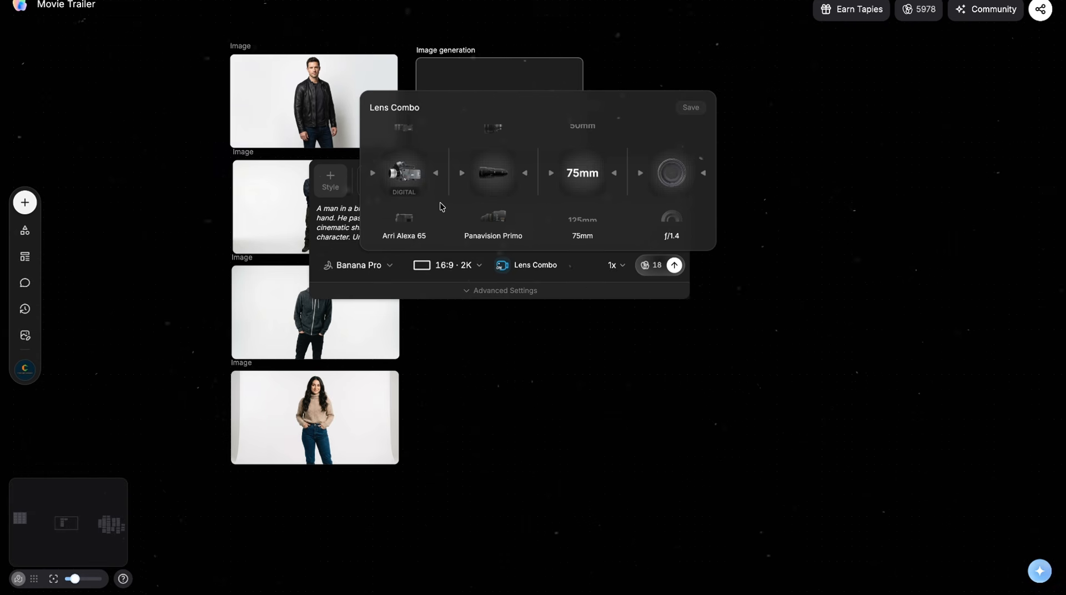
scroll(508, 204, down, 1)
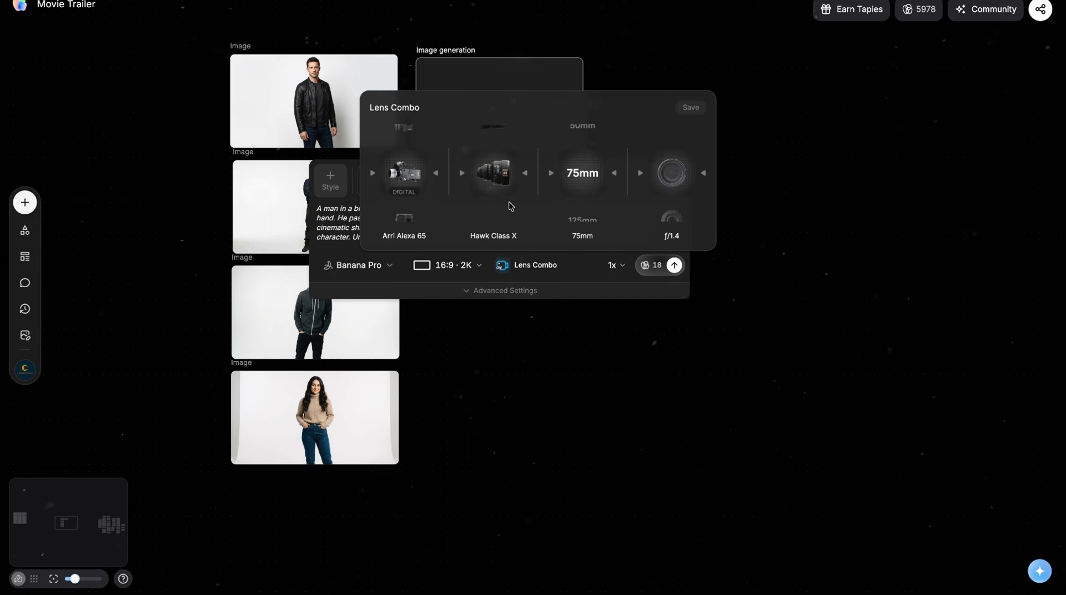
scroll(511, 206, down, 1)
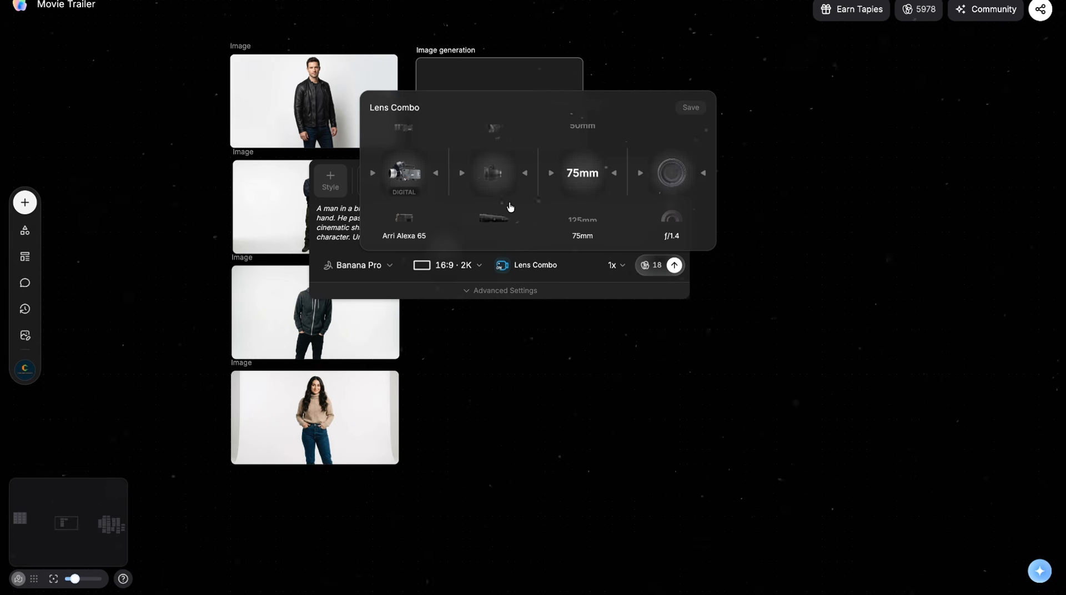
scroll(511, 206, down, 1)
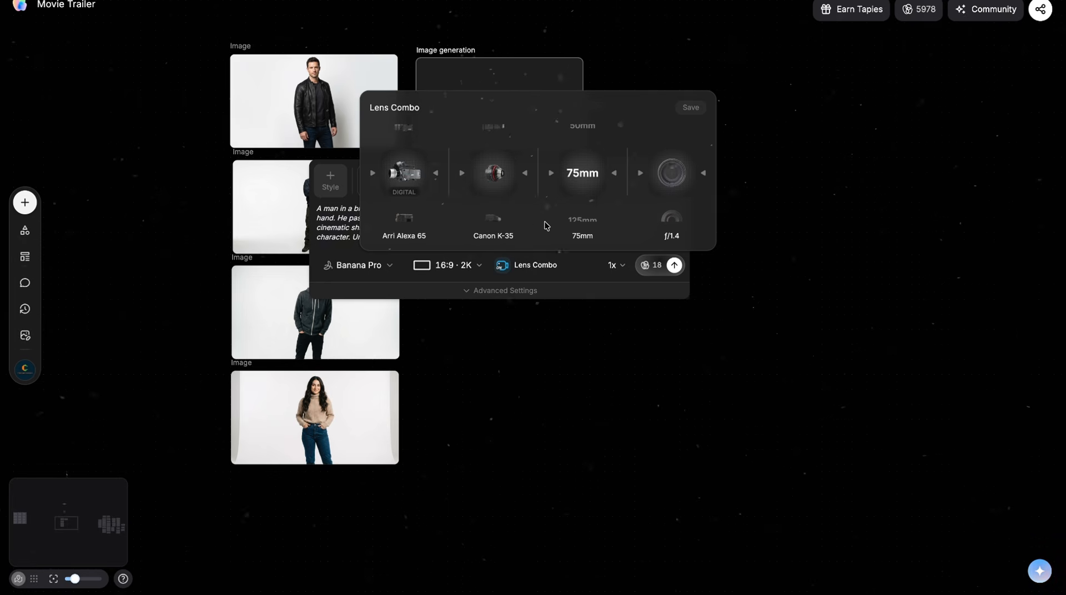
scroll(590, 179, up, 2)
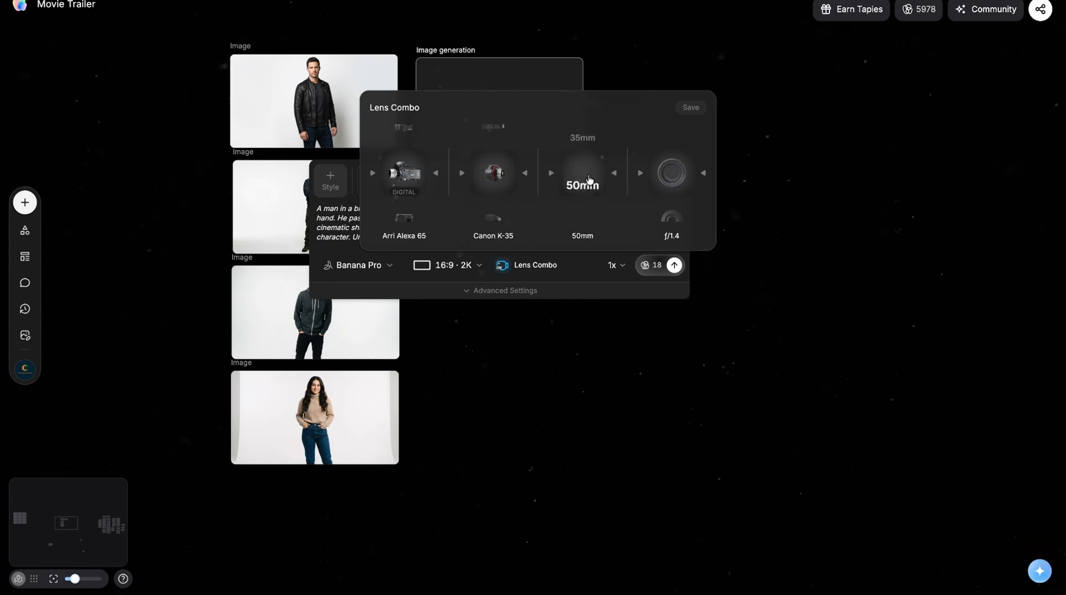
scroll(589, 179, up, 1)
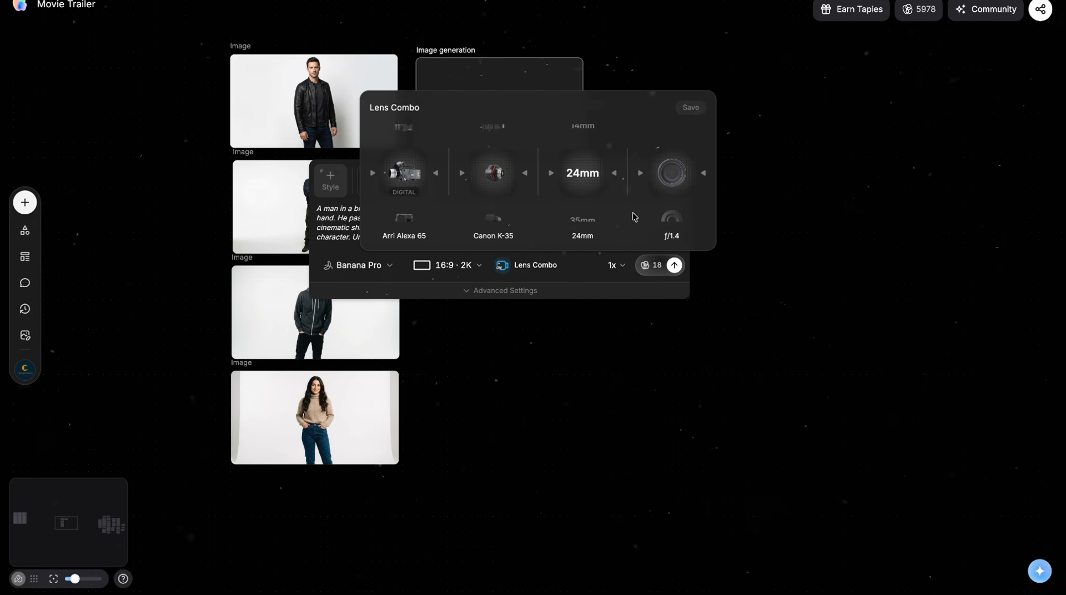
scroll(684, 196, down, 1)
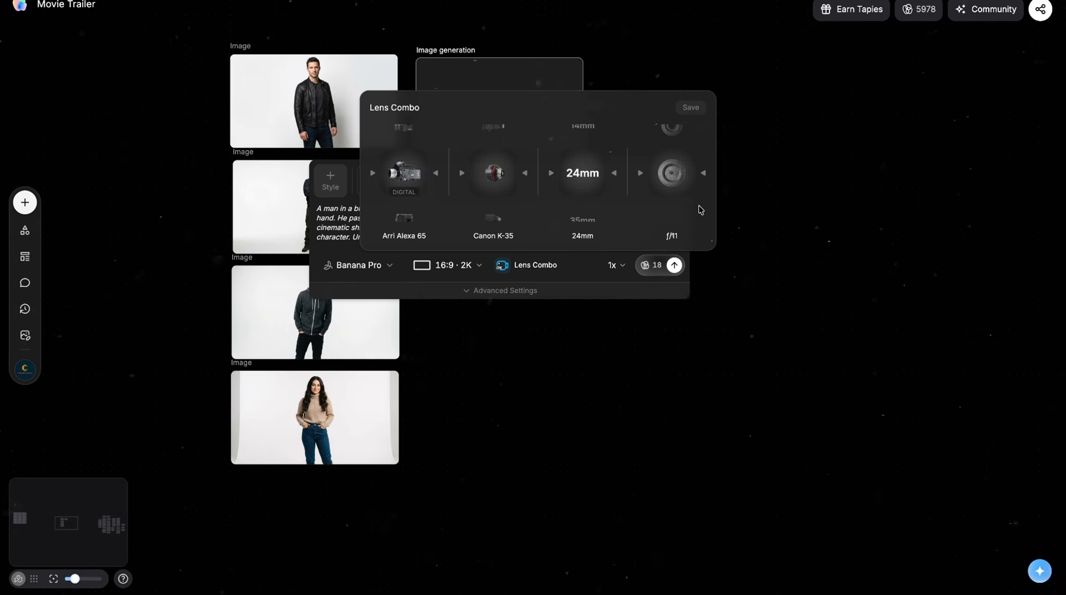
Step: Generate the golden-hour image of the man walking past the bank and inspect the result up close
click(589, 261)
click(674, 264)
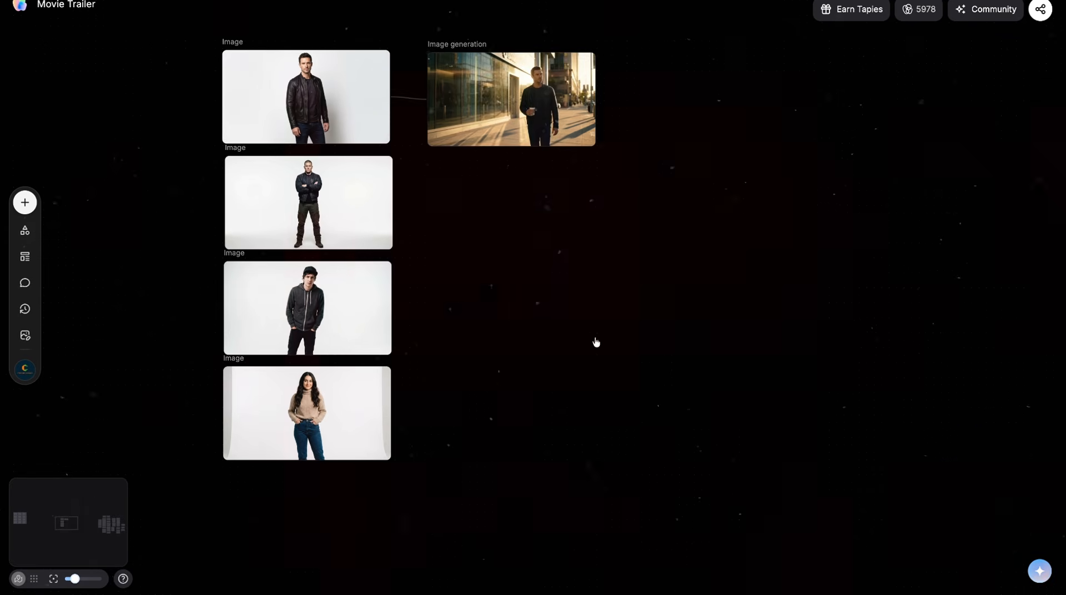
scroll(596, 342, up, 2)
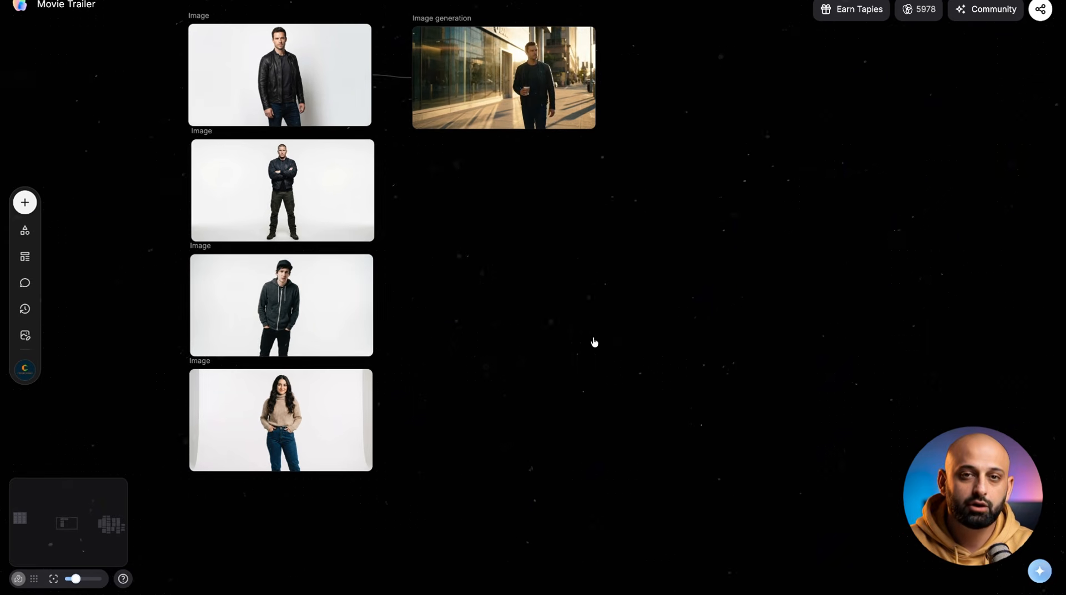
scroll(594, 342, up, 1)
scroll(595, 343, up, 1)
scroll(594, 343, up, 2)
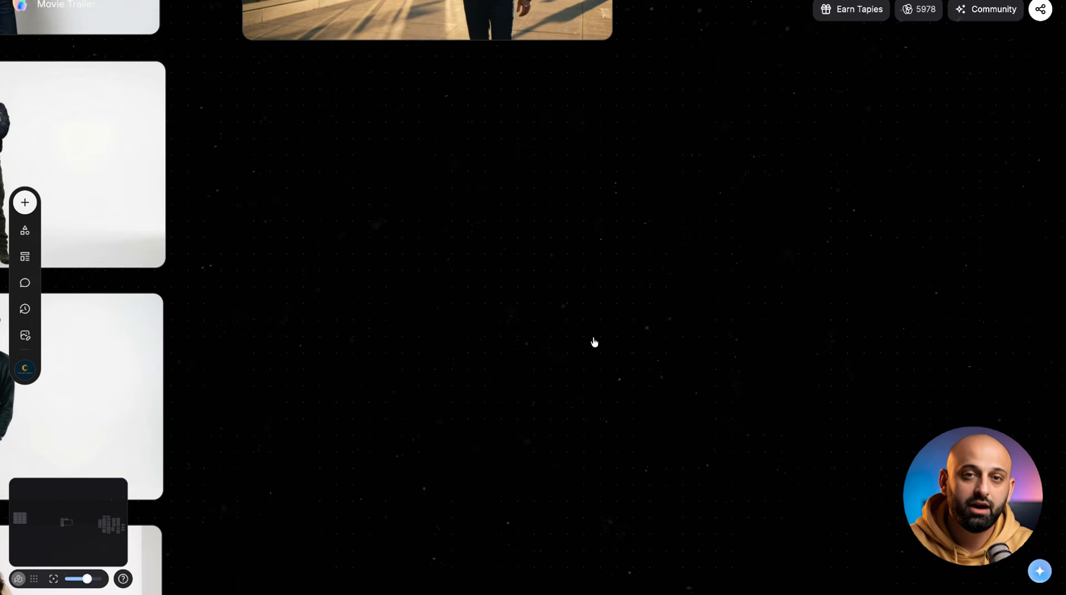
scroll(594, 343, up, 5)
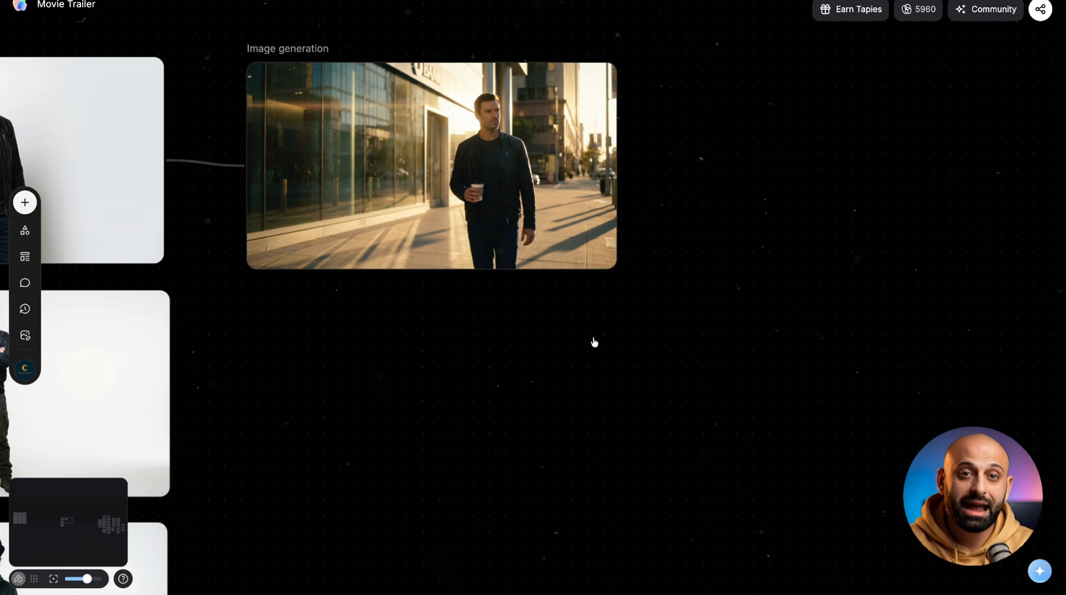
scroll(594, 342, down, 3)
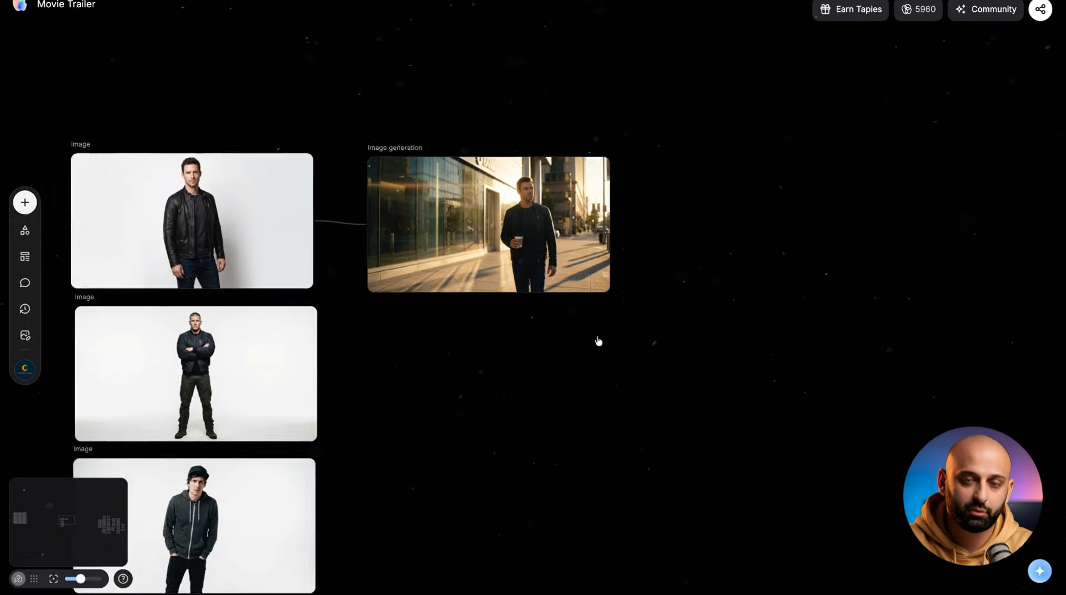
scroll(599, 341, down, 5)
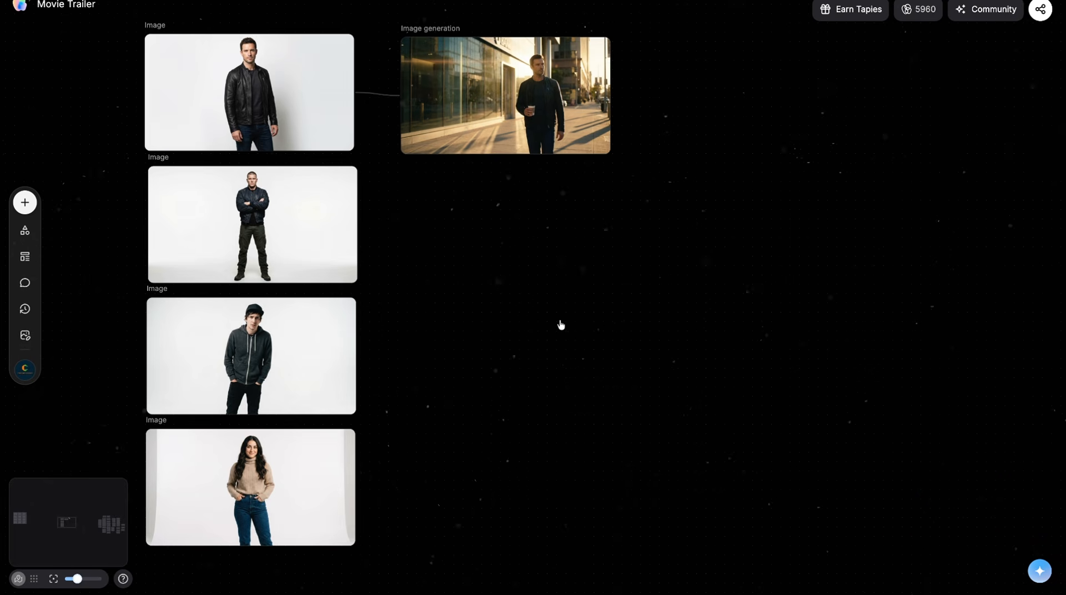
Step: Add an image node below the sidewalk scene and connect the portraits of the leather-jacket man and the woman to it
double_click(489, 211)
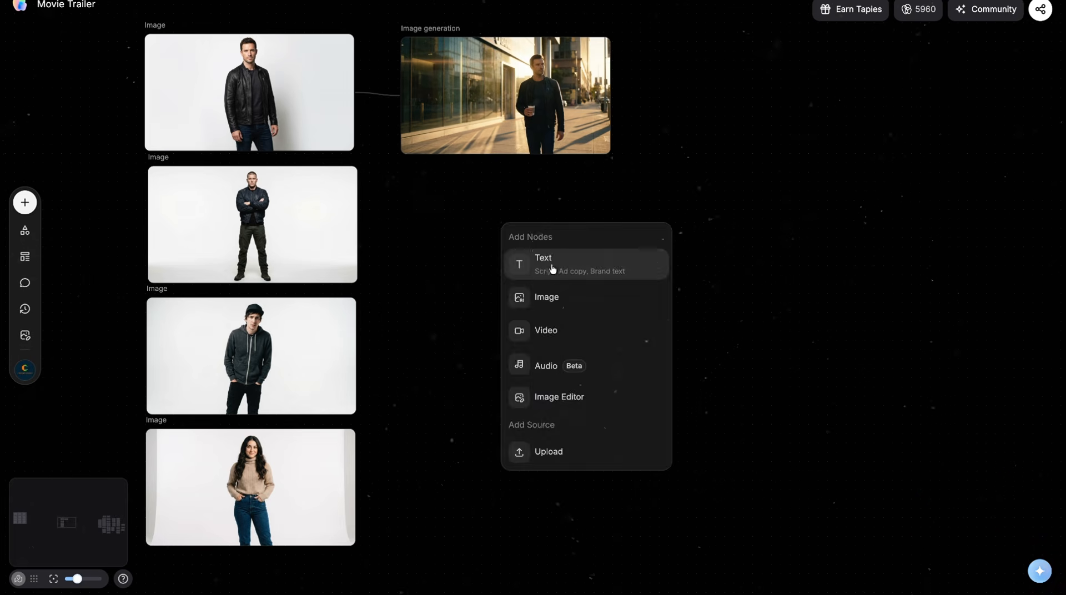
click(534, 297)
drag(354, 99, 446, 273)
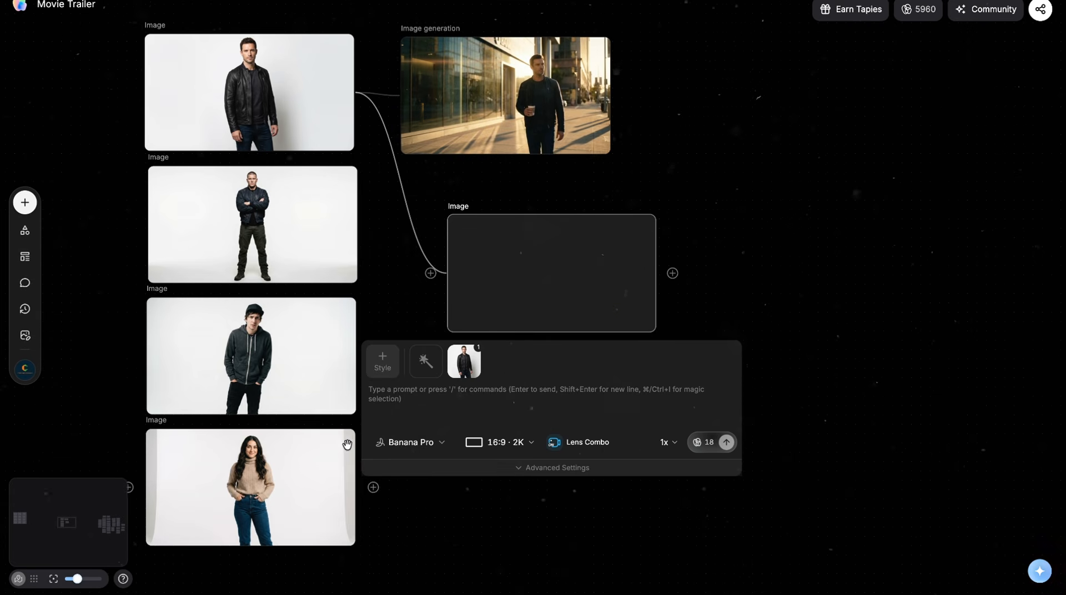
drag(367, 486, 538, 278)
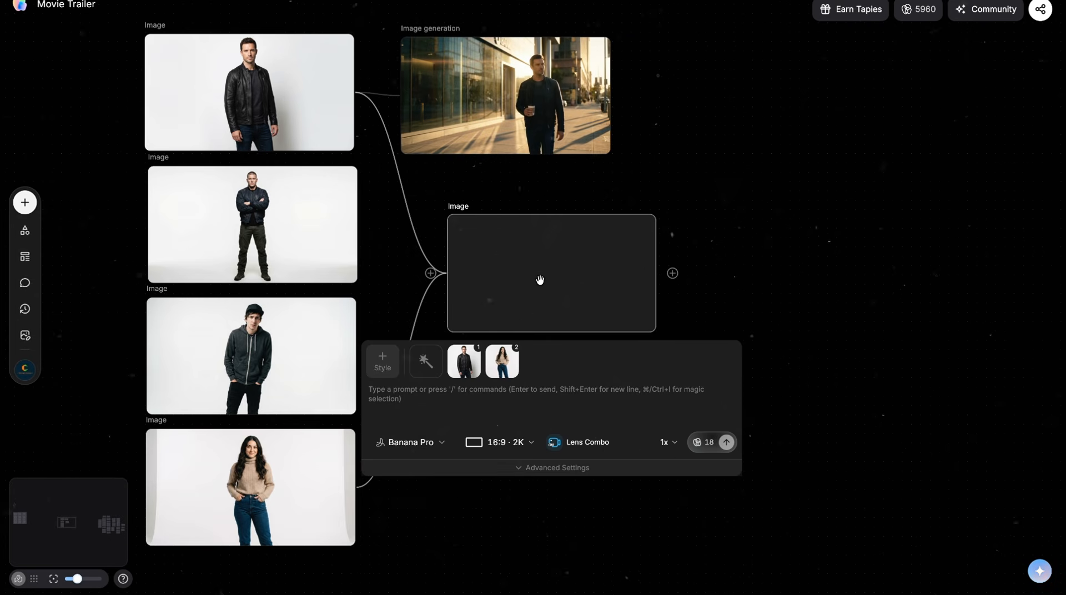
Step: Generate a romantic scene of the couple laughing at an outdoor café table, with two coffee cups, string lights and warm golden tones
click(516, 399)
text(A man in a black leather jacket and a woman with long dark wavy hair in a beige knit sweater sitting together at a small outdoor café table, laughing naturally. Their hands are touching across the table. Warm soft afternoon sunlight, shallow depth of field, blurred café background with string lights. Intimate romantic atmosphere, two coffee cups on the table, photorealistic, cinematic color grading, warm golden tones, film grain.)
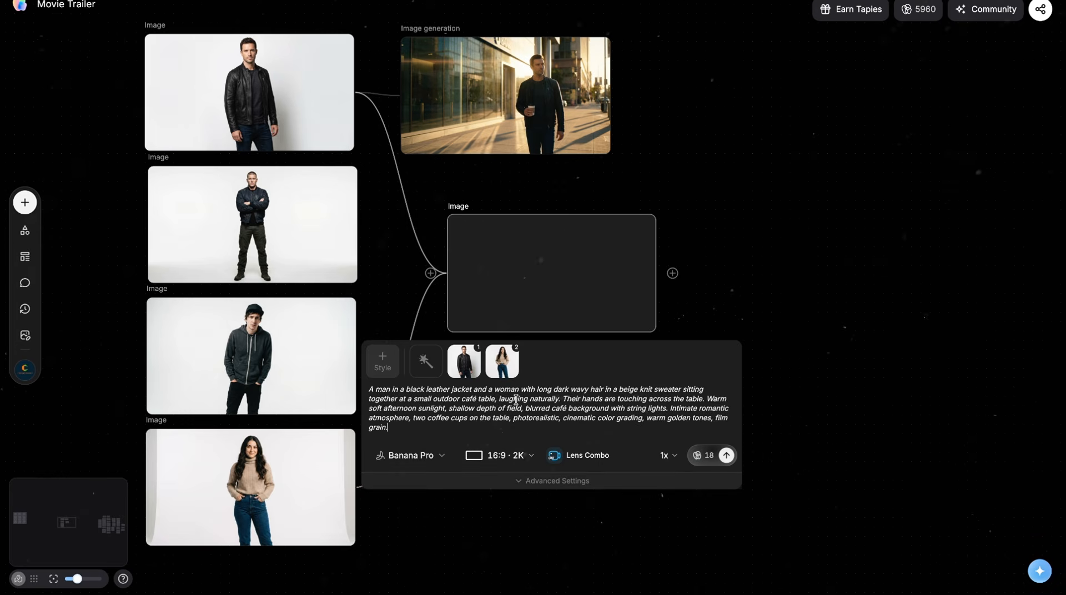
click(726, 455)
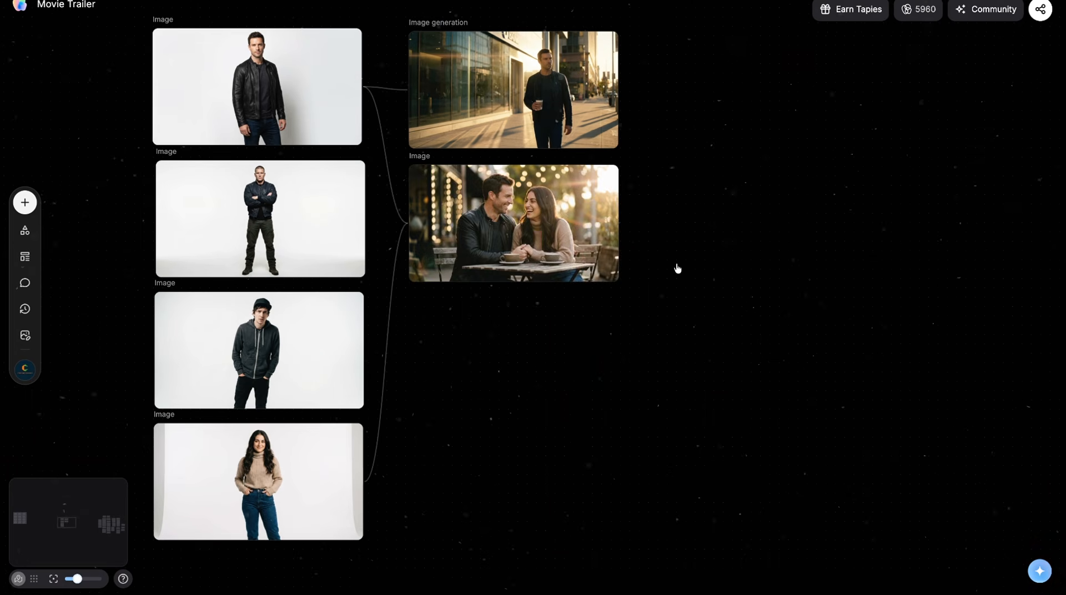
scroll(677, 269, up, 2)
scroll(677, 268, down, 2)
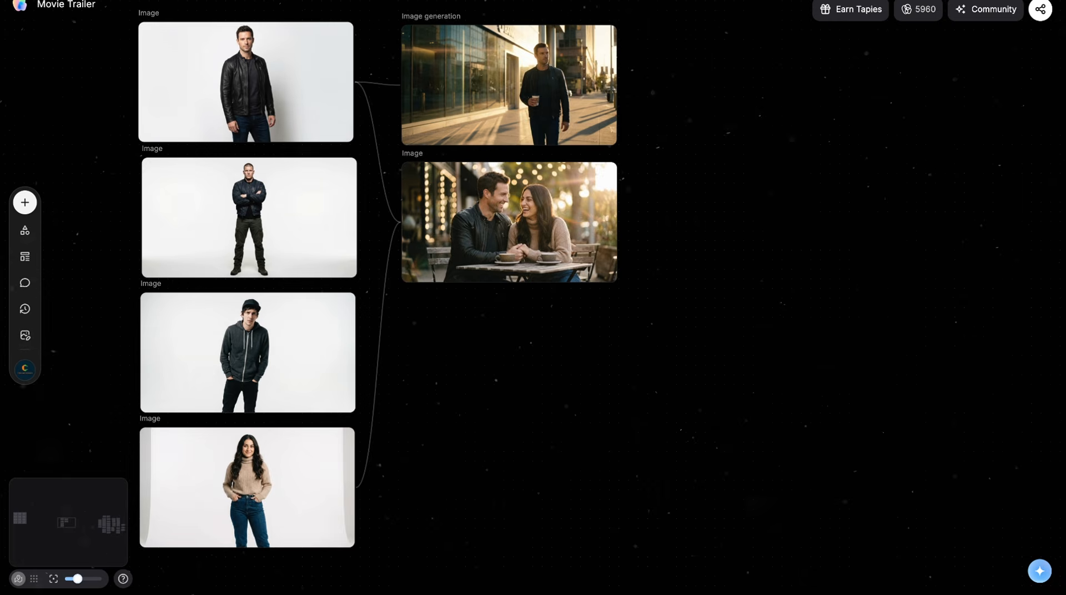
Step: Add another image node below the café scene and connect the portraits of the three men to it
double_click(513, 365)
click(607, 185)
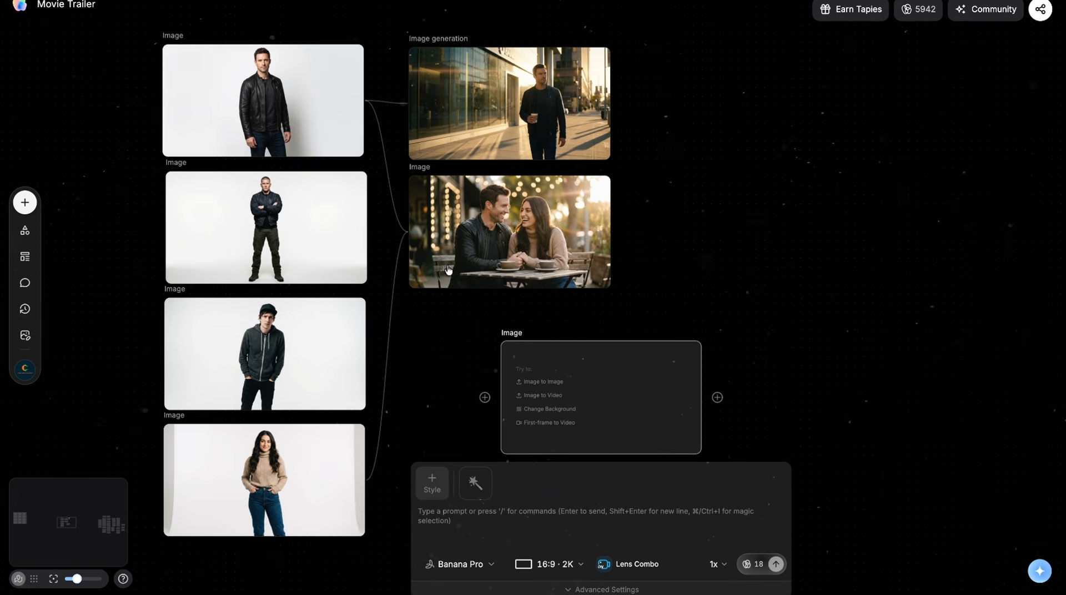
drag(369, 106, 475, 382)
mouse_move(368, 227)
mouse_down()
mouse_move(419, 423)
mouse_move(493, 395)
mouse_up()
drag(367, 354, 485, 396)
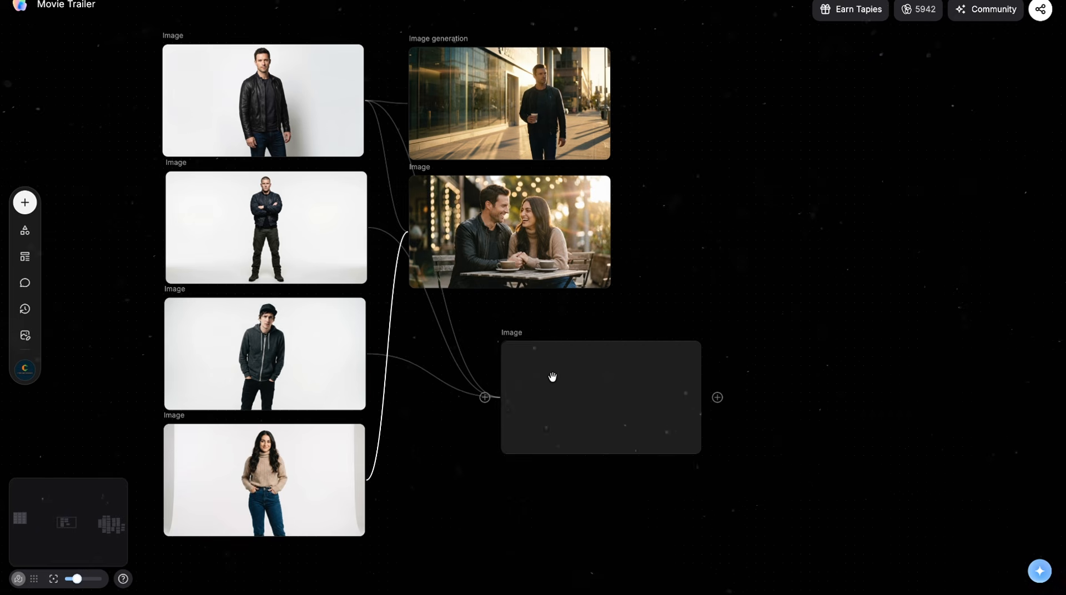
Step: Move the new node directly under the café image and generate a scene of the three men from the prepared prompt
click(534, 388)
drag(554, 371, 528, 341)
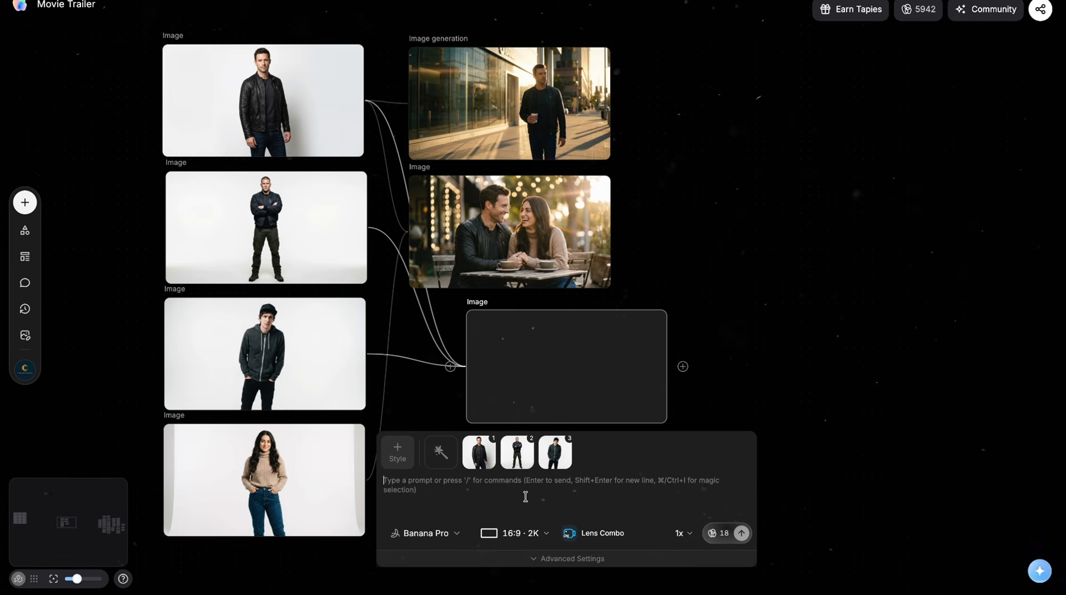
text(Three men sitting in a dark bar booth, drinks on the table. One man in a black leather jacket, one muscular man in a navy bomber jacket, one slim young man in a dark grey hoodie and black cap. Serious tense expressions, low amber bar lighting, dark moody shadows across their faces, wooden booth interior, neon bar signs softly glowing in the background. Photorealistic, cinematic, dark atmosphere, film grain.)
click(741, 536)
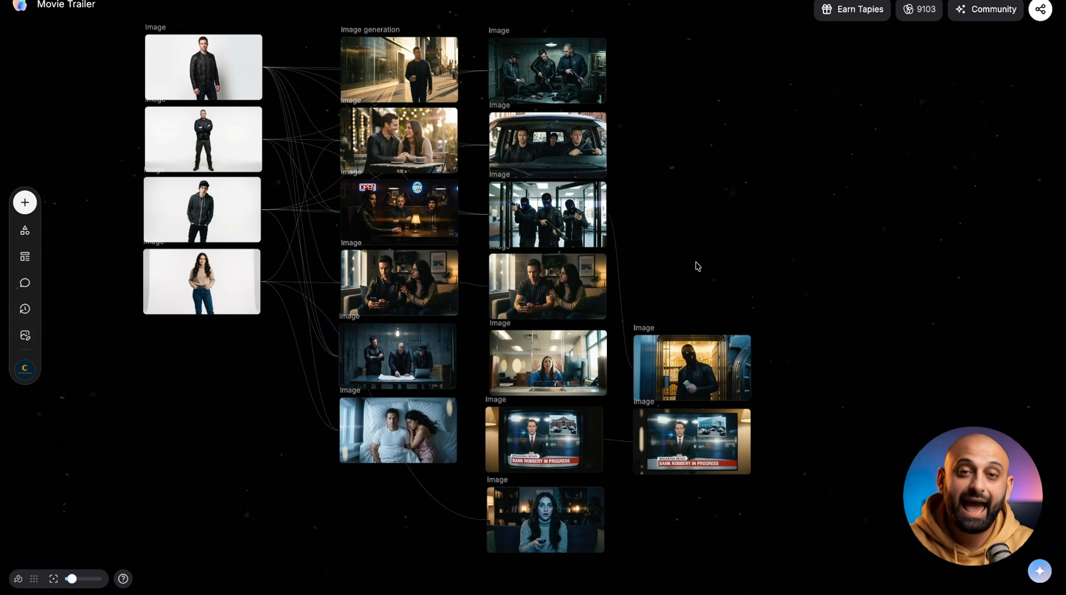
Step: Try Change Angle on the golden-hour sidewalk image, reorienting the cube to 15° rotation and −31° tilt
click(398, 64)
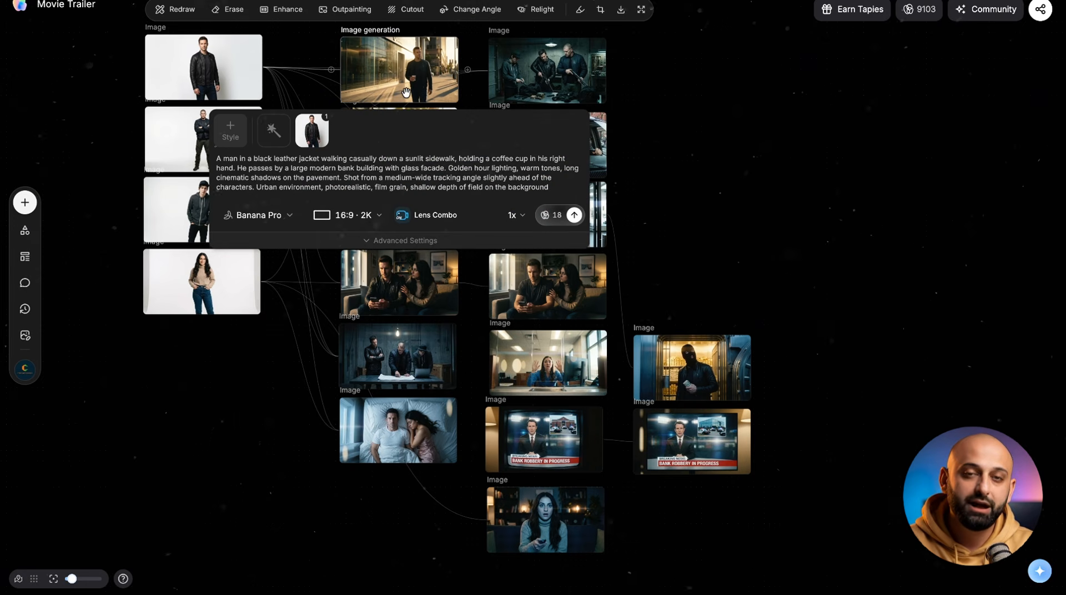
scroll(406, 92, up, 5)
scroll(406, 93, down, 3)
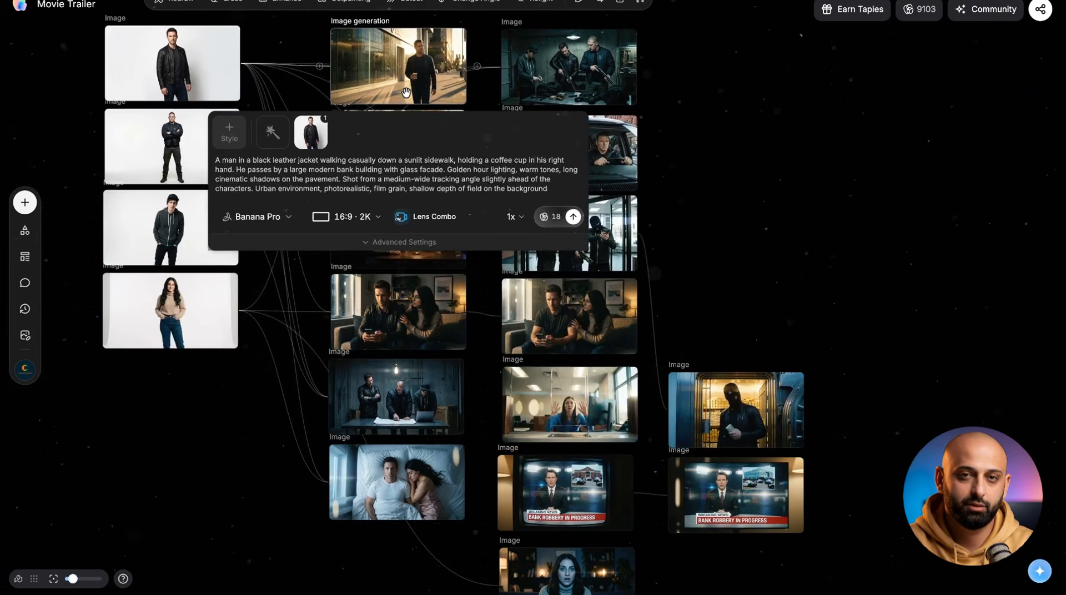
scroll(406, 93, up, 1)
scroll(406, 93, up, 1)
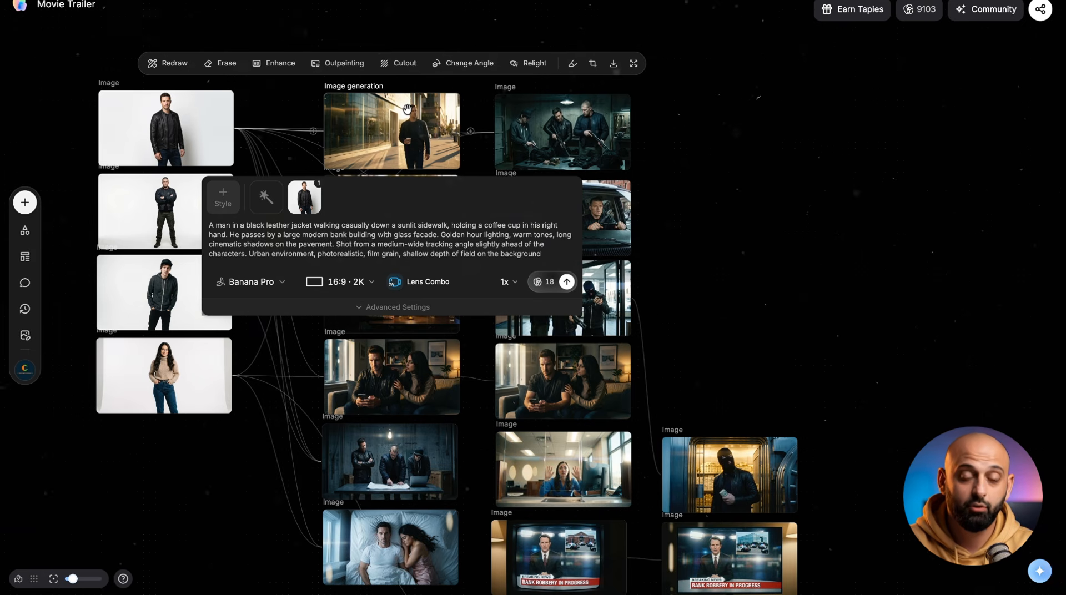
click(465, 64)
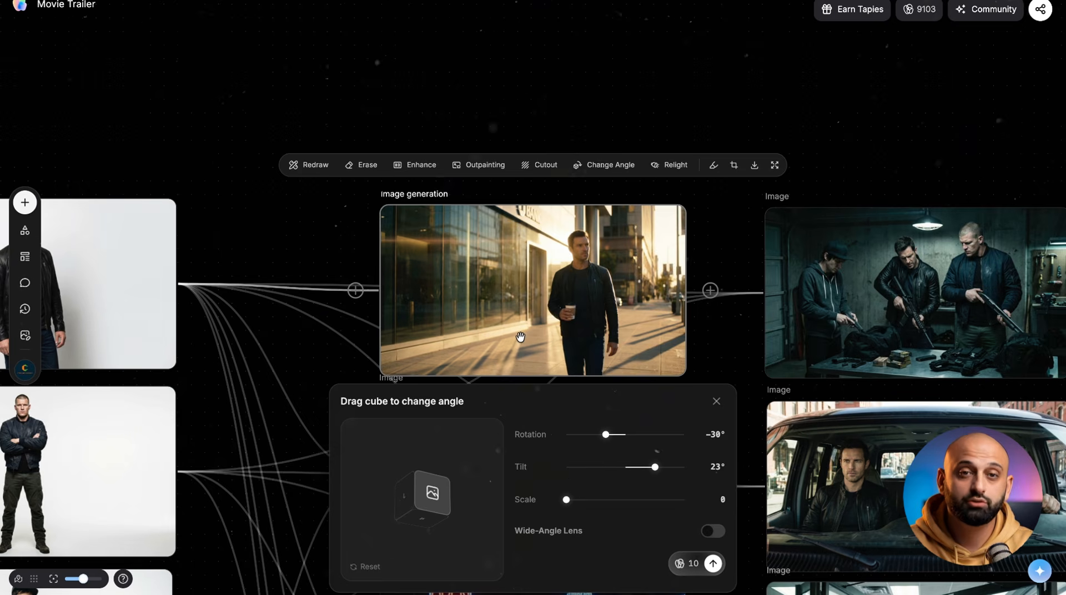
scroll(520, 338, down, 3)
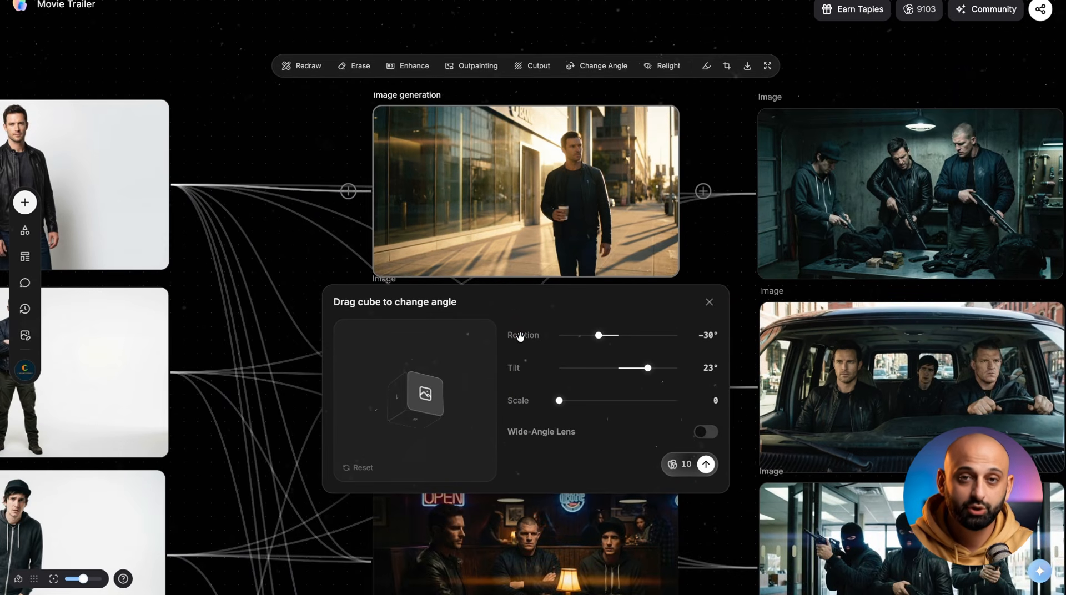
drag(422, 394, 367, 439)
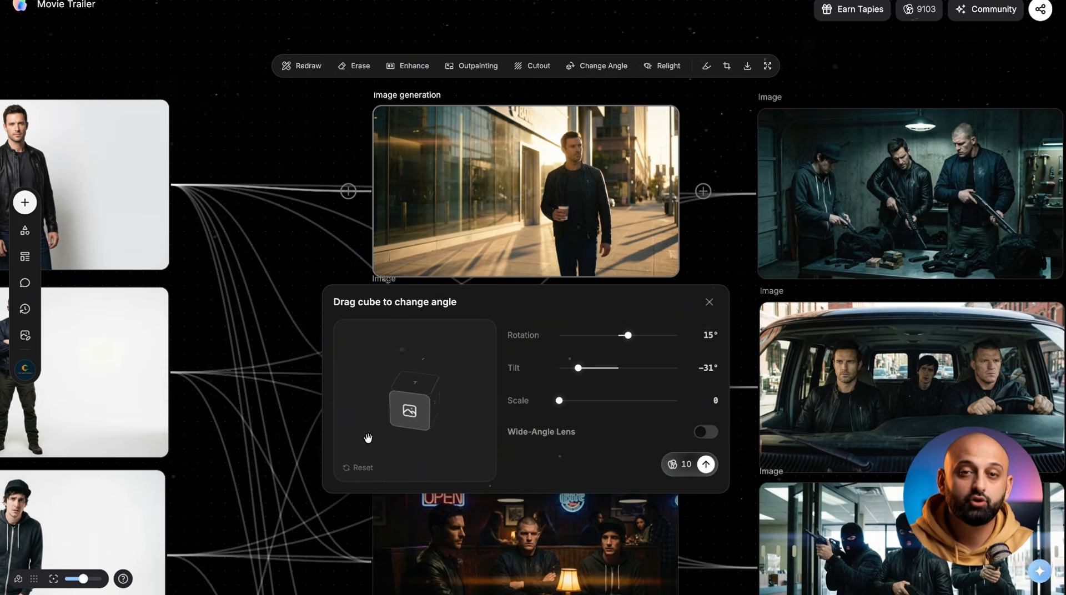
drag(408, 403, 394, 368)
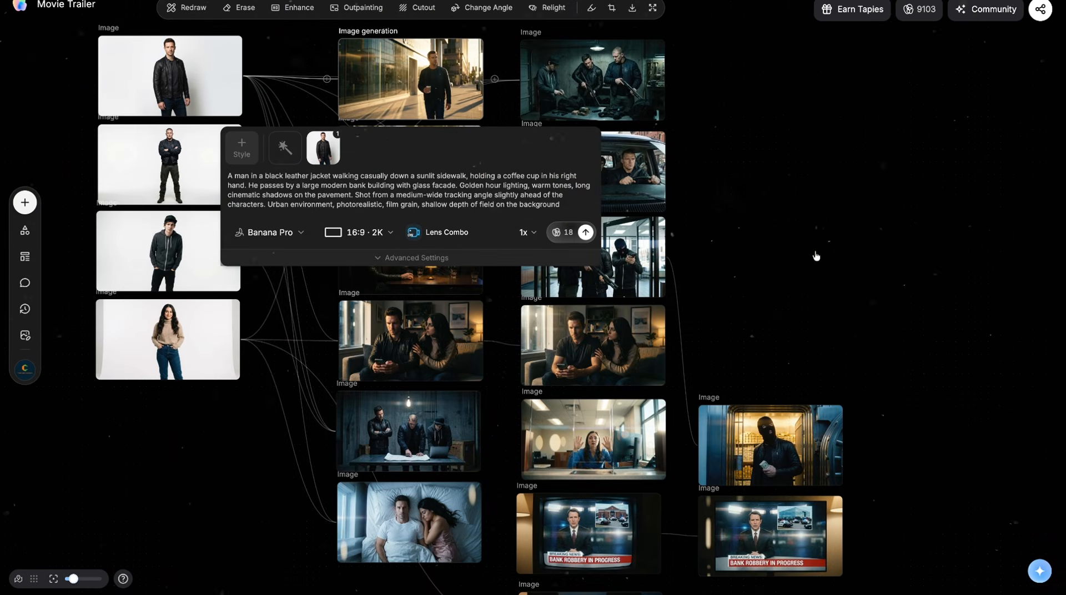
Step: Add a video node beside the scene images and connect the golden-hour sidewalk image as its source
double_click(731, 78)
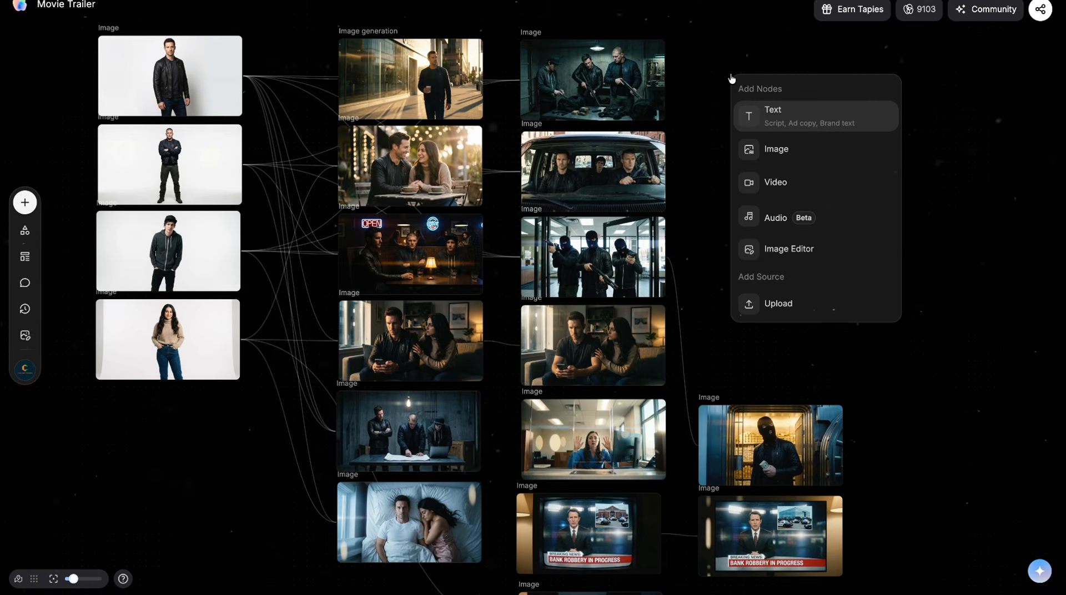
click(768, 172)
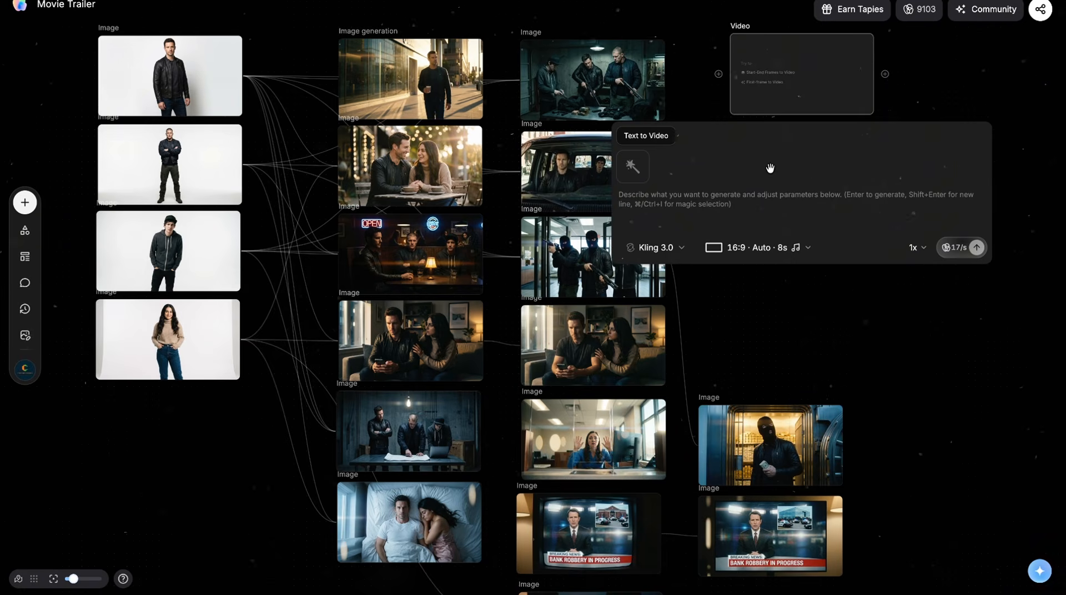
drag(486, 79, 799, 92)
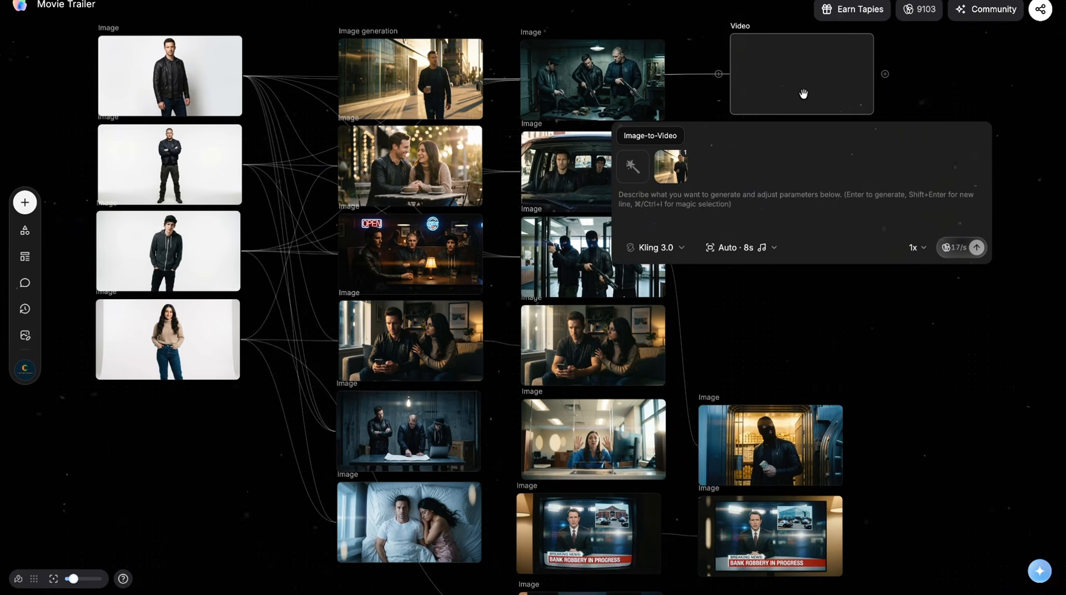
Step: Look through the available video models, choose Kling 3.0 for the sidewalk clip and set its duration to 5 seconds
click(767, 209)
click(686, 248)
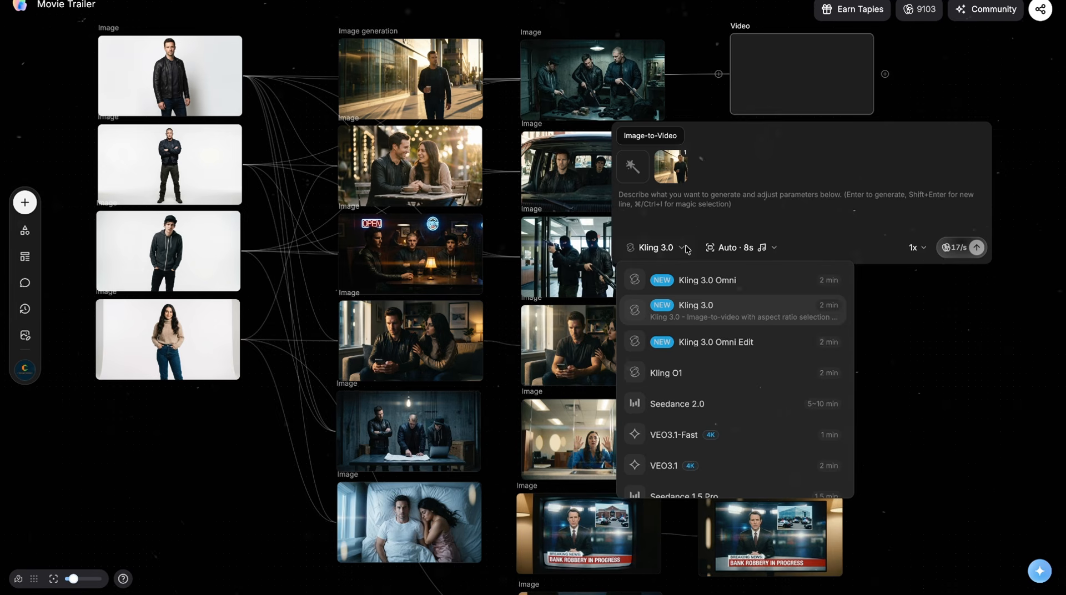
scroll(700, 394, down, 3)
scroll(701, 392, down, 10)
scroll(700, 394, up, 8)
scroll(700, 394, up, 6)
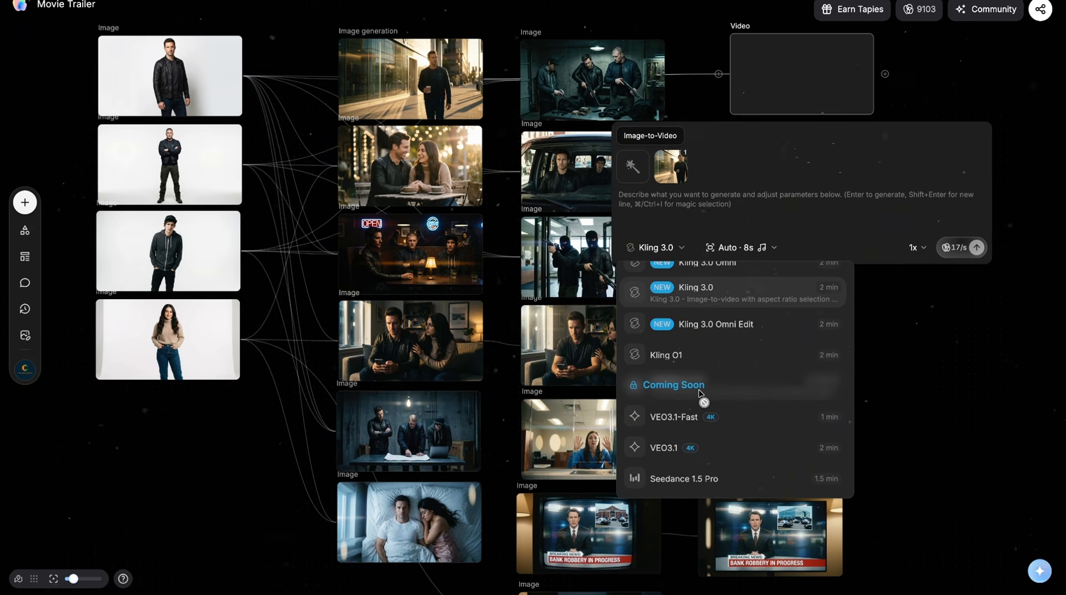
scroll(701, 393, up, 1)
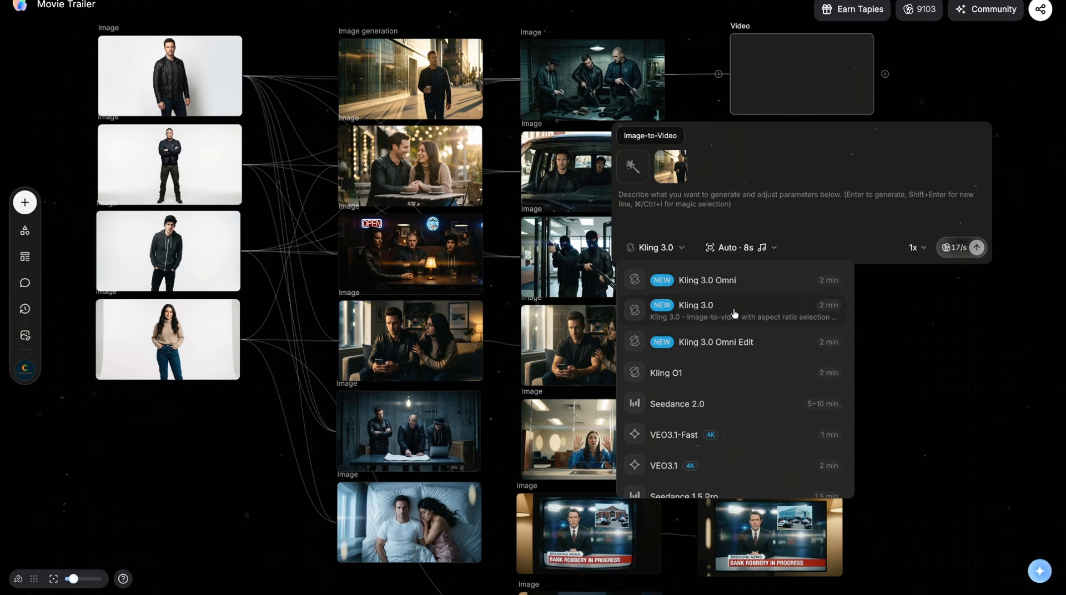
click(734, 313)
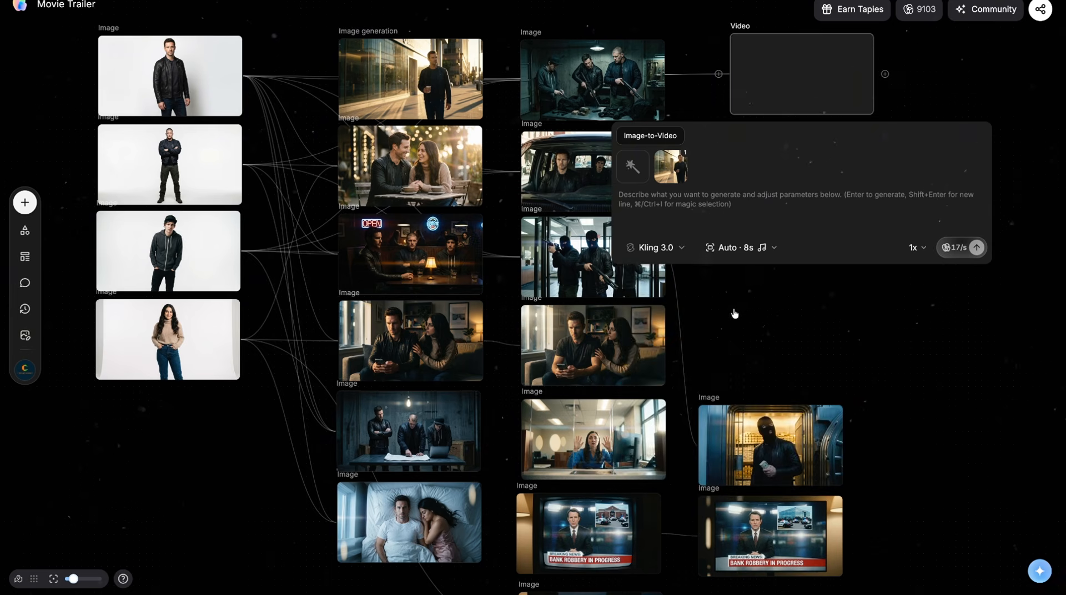
click(733, 248)
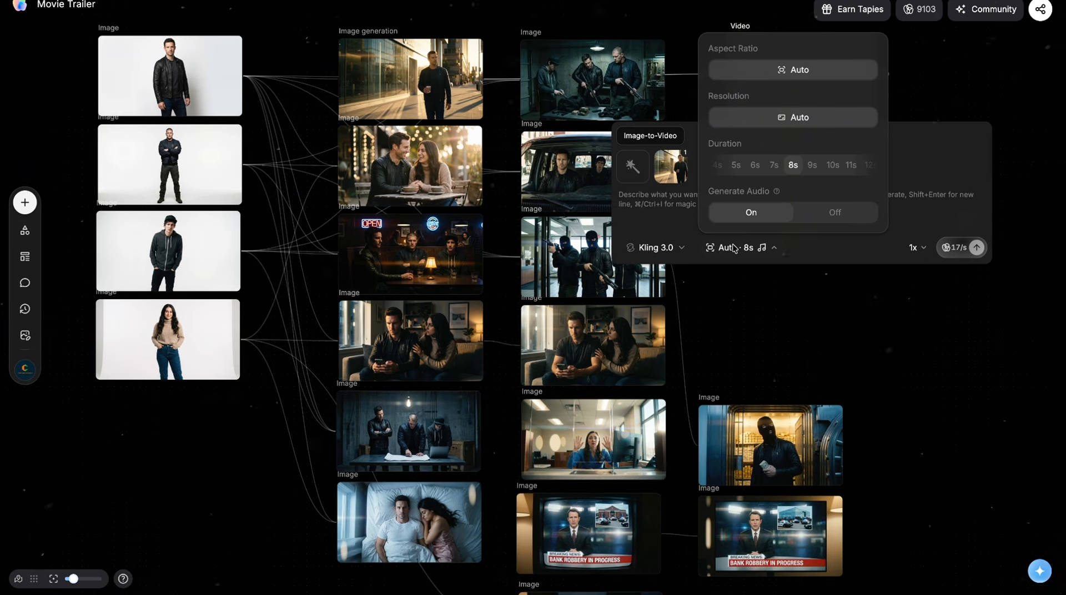
click(737, 166)
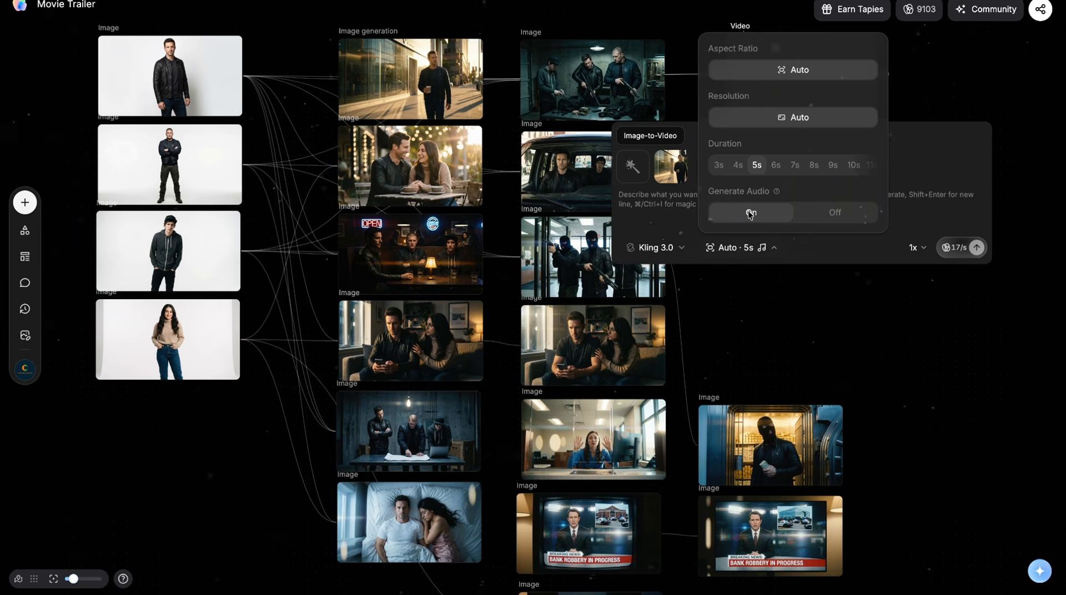
Step: Generate the sidewalk clip from a prompt for a slow-motion, golden-hour tracking shot of the man walking with a coffee cup, and play it
click(688, 210)
text(Slow motion cinematic shot, the man walks casually forward holding a coffee cup, his leather jacket moving slightly with each step. Camera tracks alongside him smoothly. Golden hour sunlight casting long shadows, subtle wind in his hair. Pedestrians slightly blurred in the)
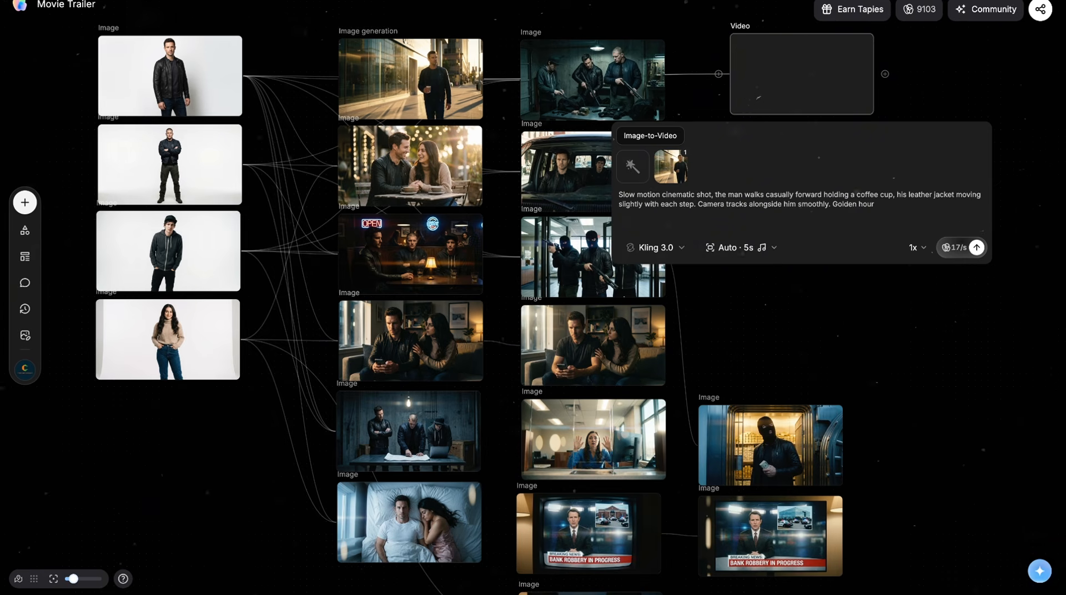
text( background. Slow confident pace, cinematic atmosphere)
click(976, 247)
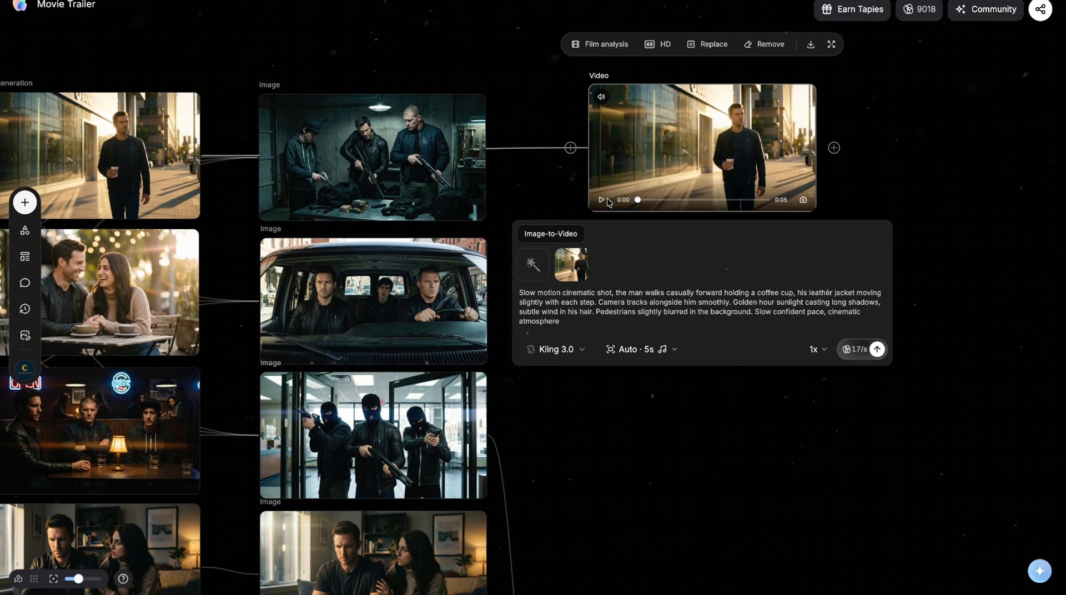
click(601, 200)
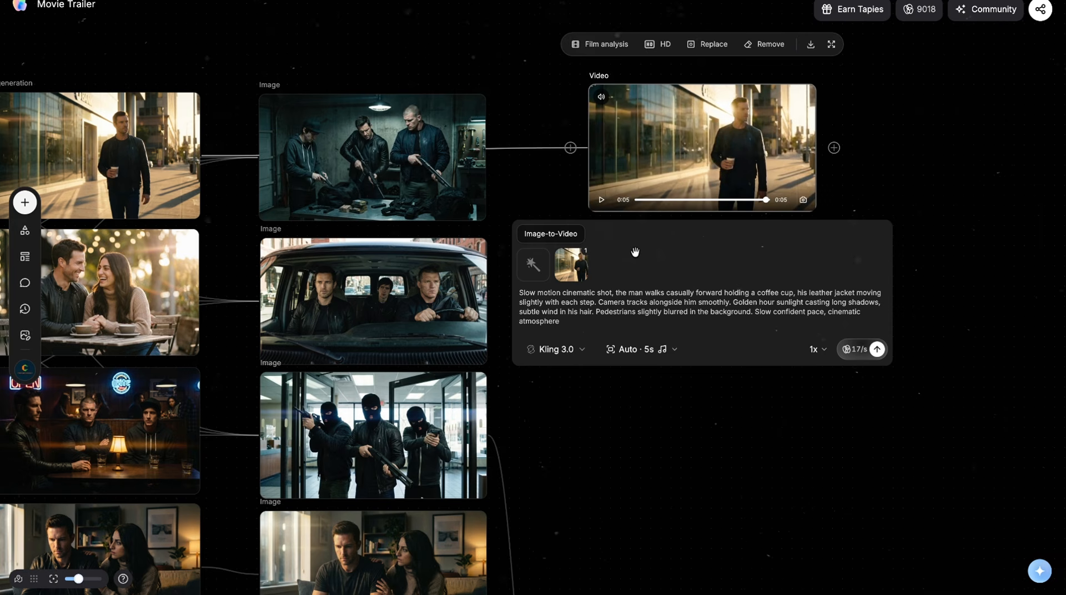
Step: Add a second video node below the sidewalk clip and connect the outdoor café image of the couple as its source
scroll(605, 426, down, 1)
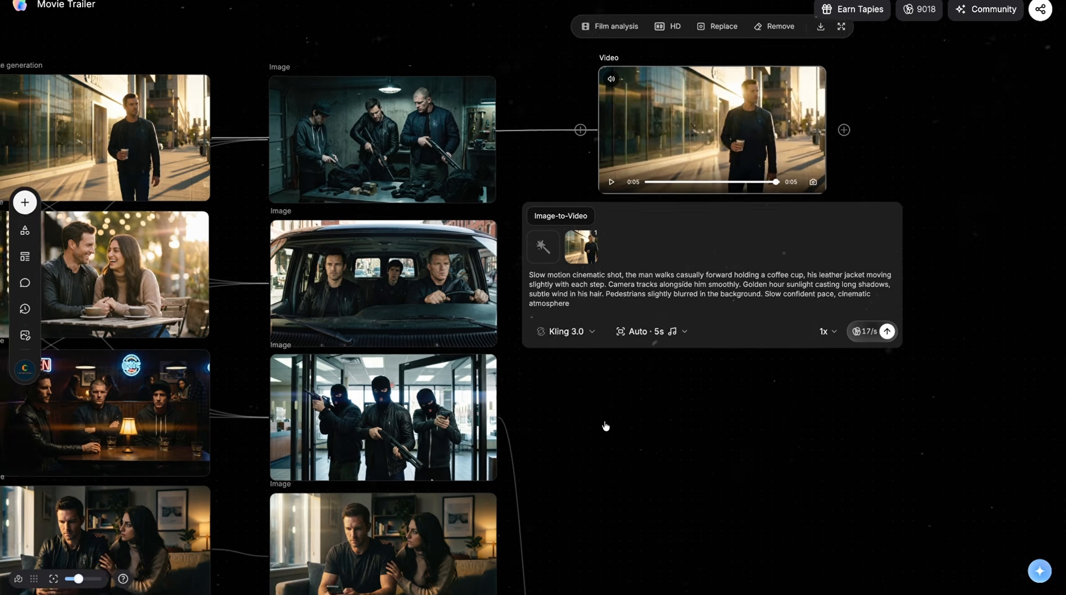
scroll(604, 426, down, 3)
scroll(605, 426, down, 4)
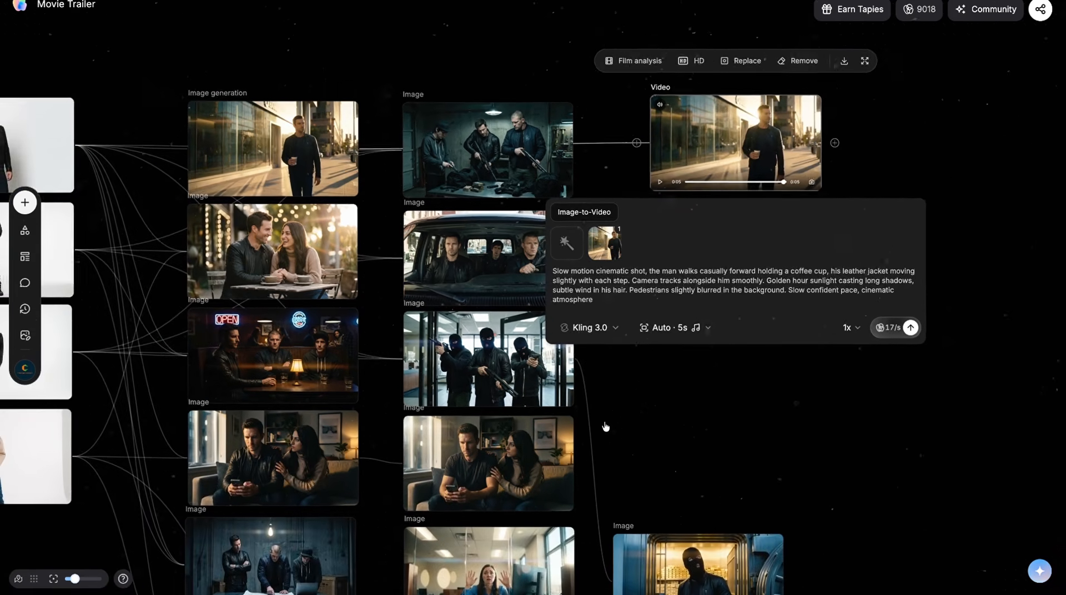
click(666, 351)
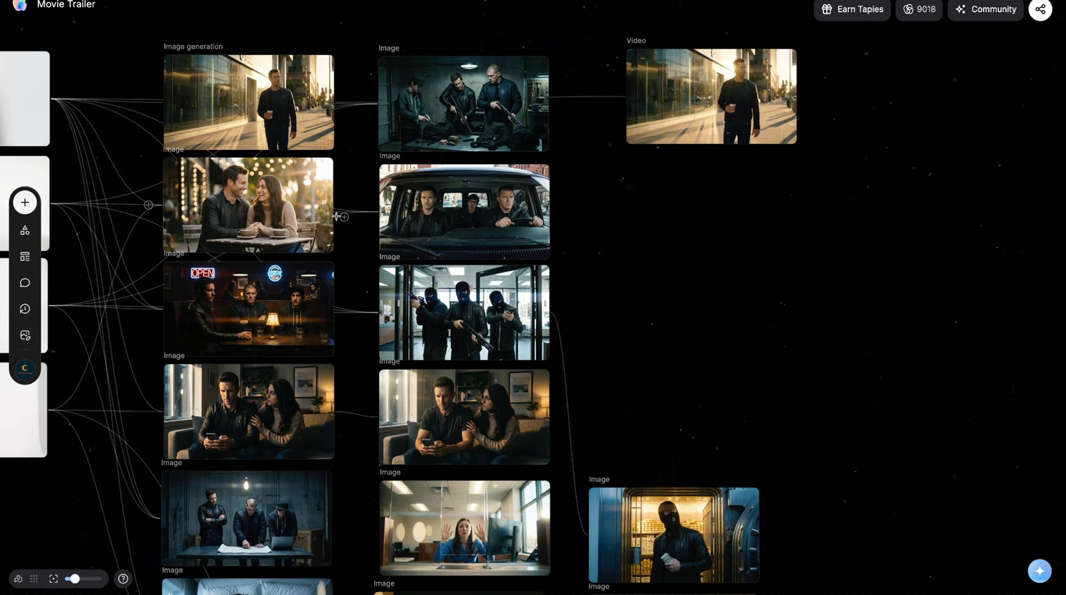
double_click(678, 202)
click(719, 305)
drag(341, 201, 661, 196)
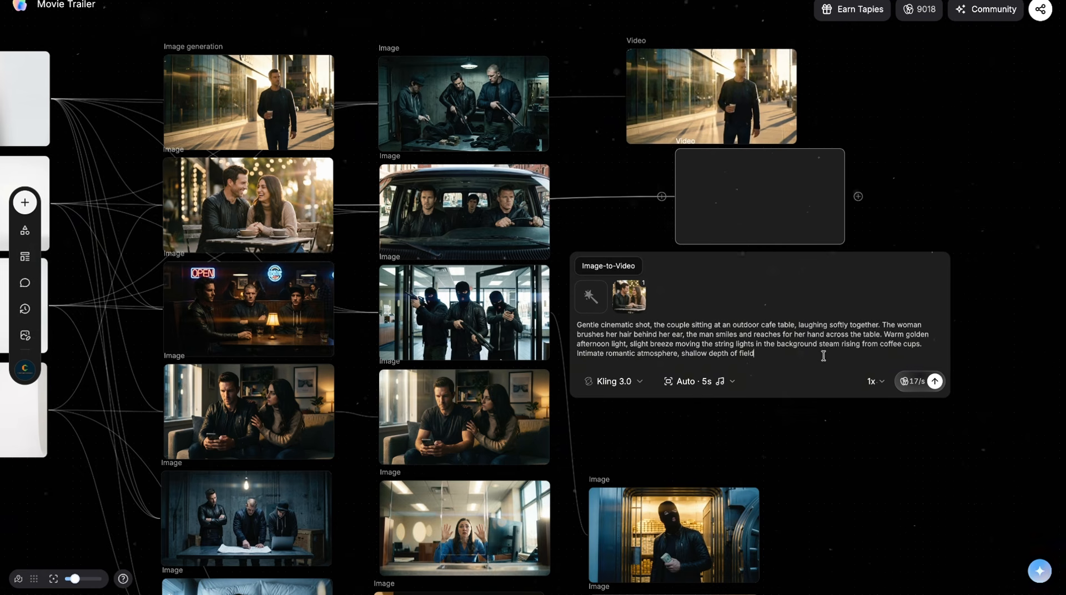
Step: Generate the 5-second café clip from the prompt of the couple laughing softly in warm afternoon light, and watch the result
click(936, 381)
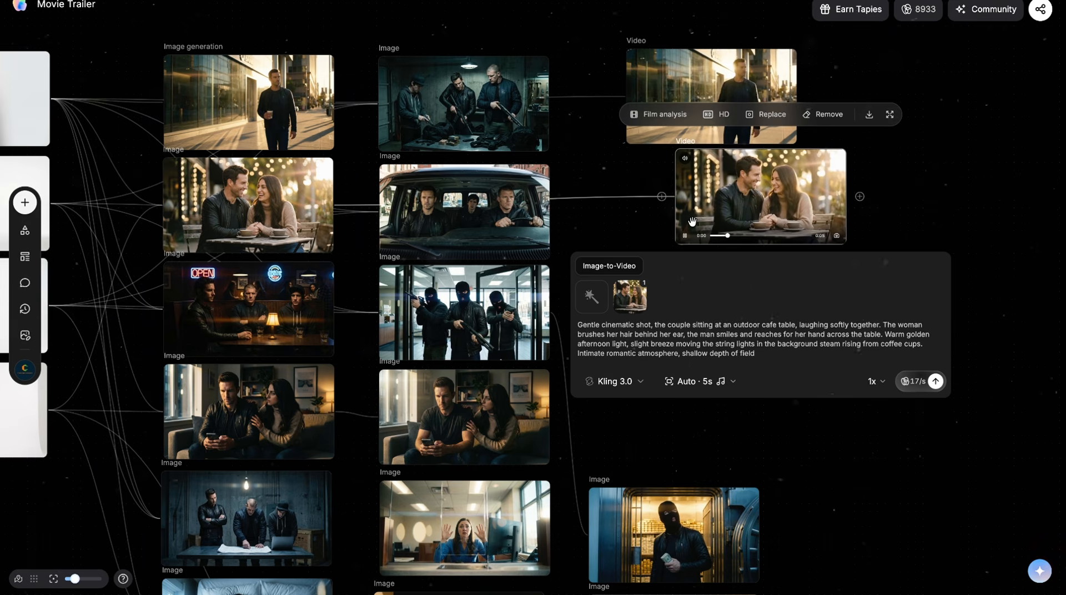
scroll(692, 221, up, 1)
scroll(692, 220, up, 3)
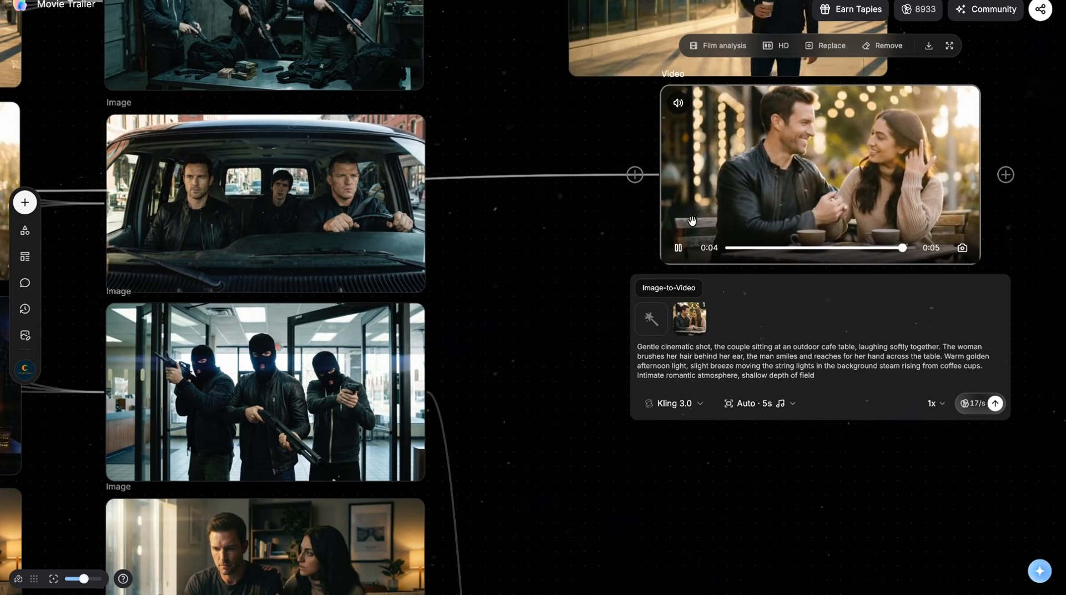
scroll(692, 221, down, 5)
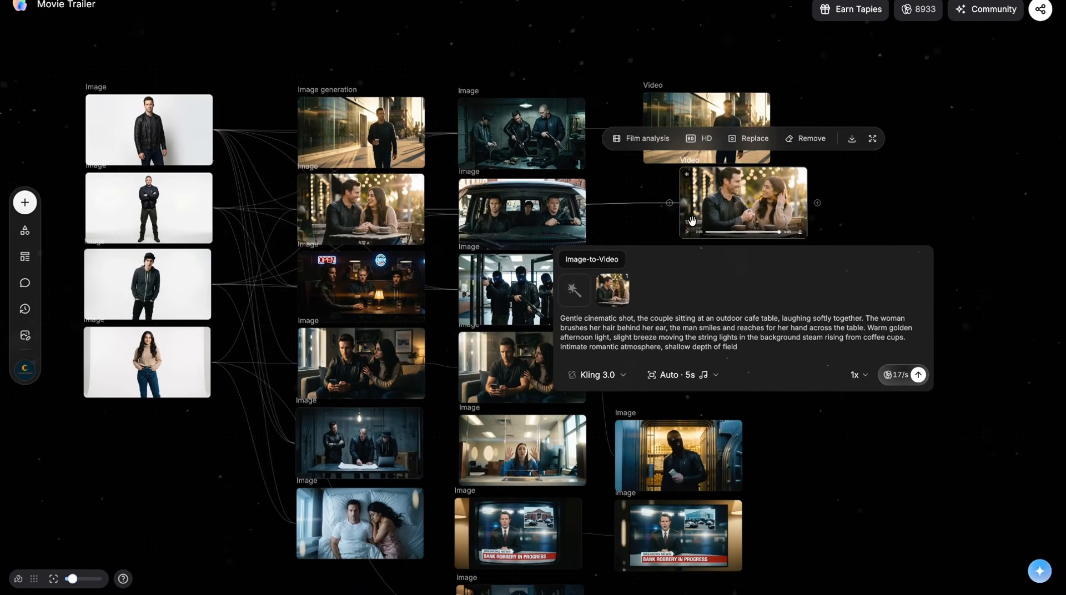
Step: Move the café video node so that it lines up directly beneath the sidewalk video
scroll(824, 439, down, 3)
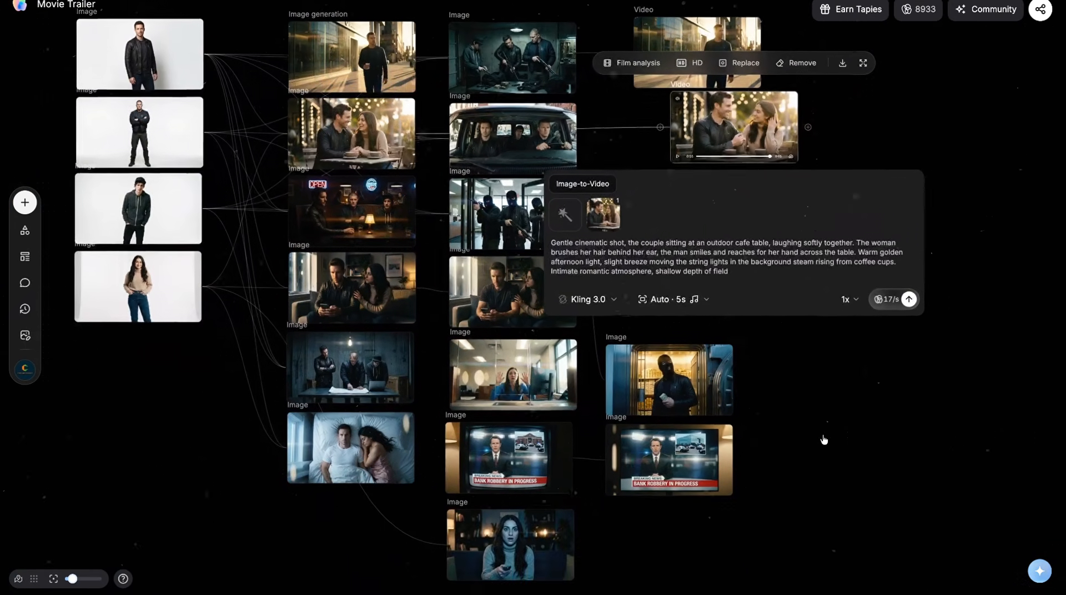
scroll(824, 439, right, 2)
click(823, 440)
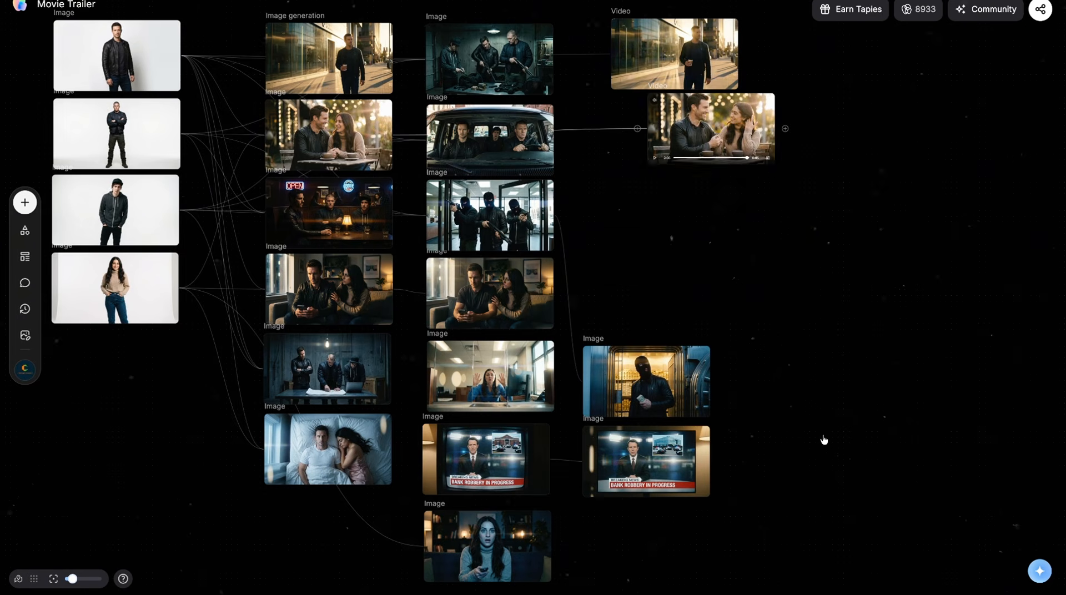
drag(712, 120, 678, 134)
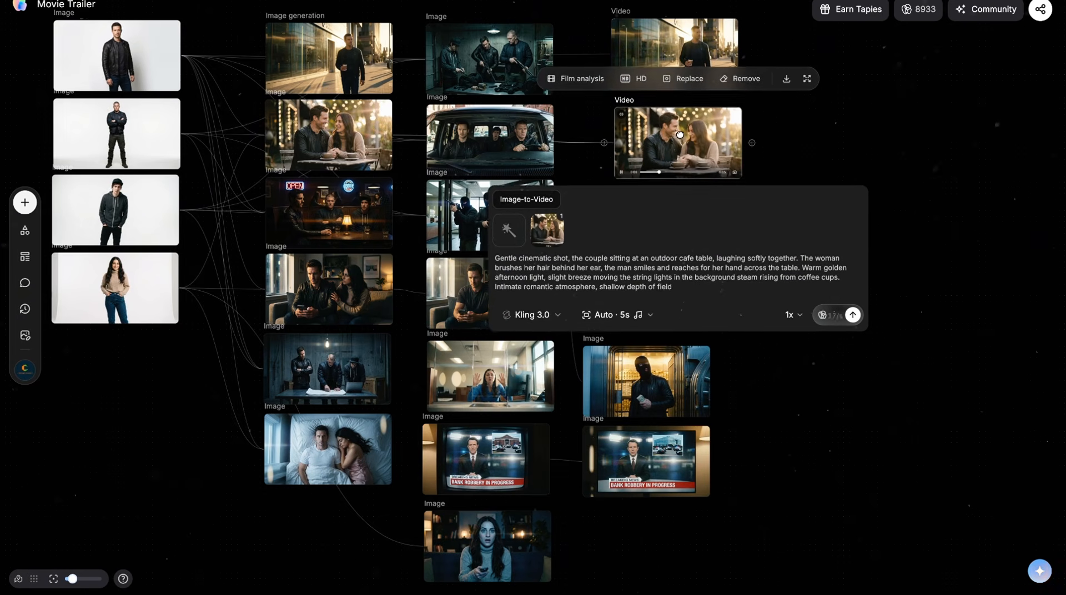
click(804, 138)
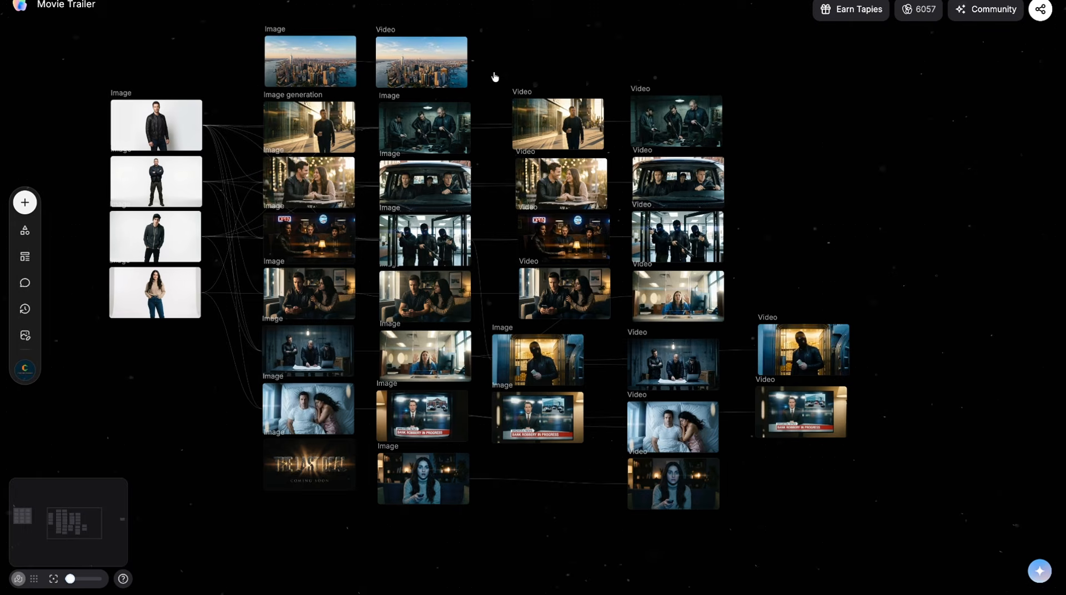
Step: Review the scene images and their video clips across the canvas, from the city skyline to the "The Last Deal" title image
scroll(494, 76, up, 5)
scroll(495, 76, down, 3)
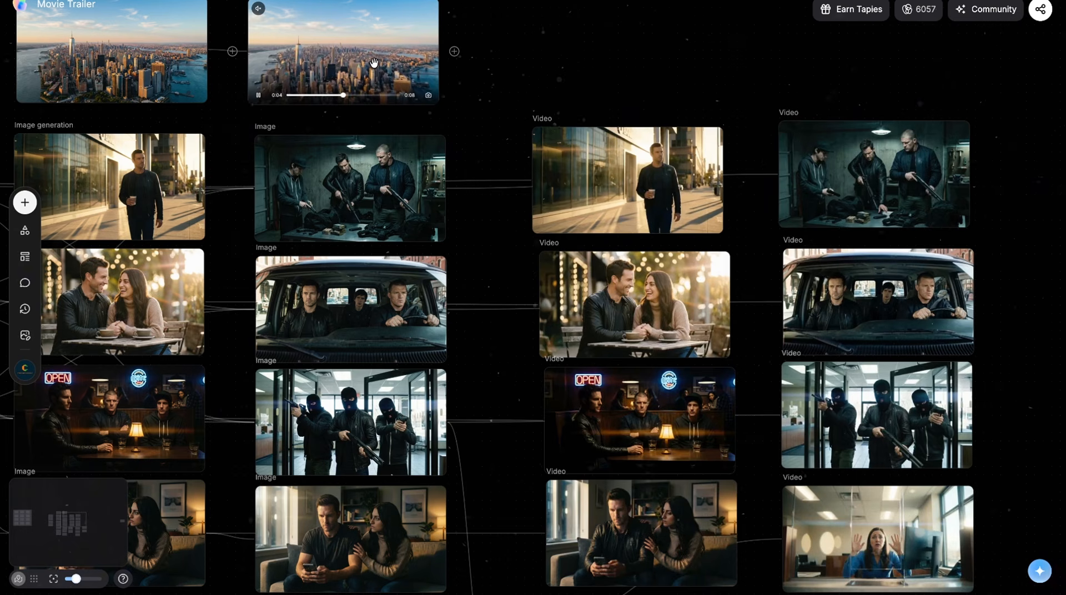
scroll(481, 140, down, 5)
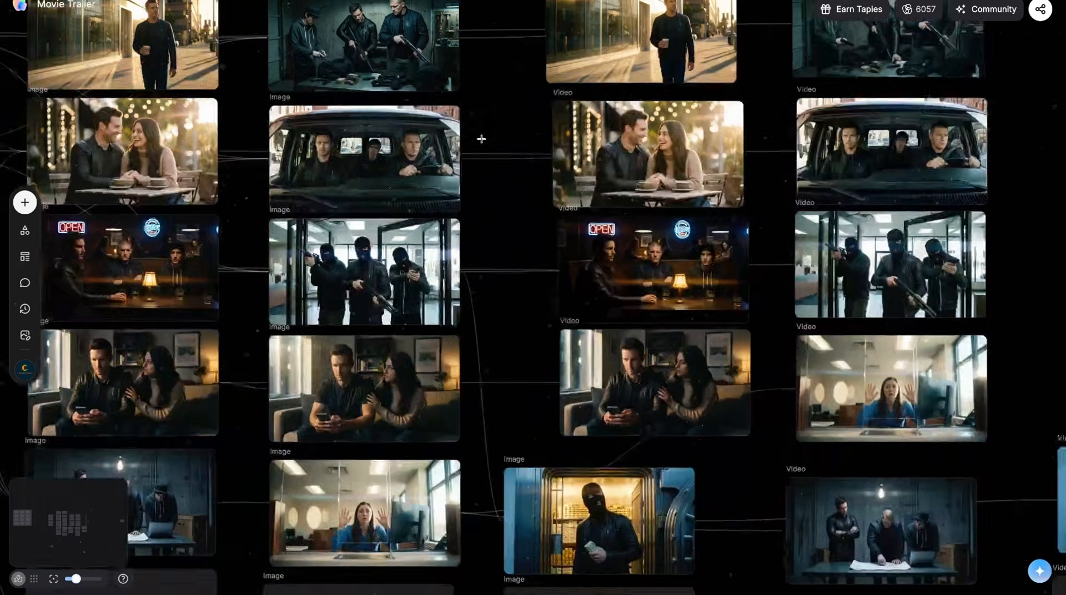
scroll(480, 138, down, 6)
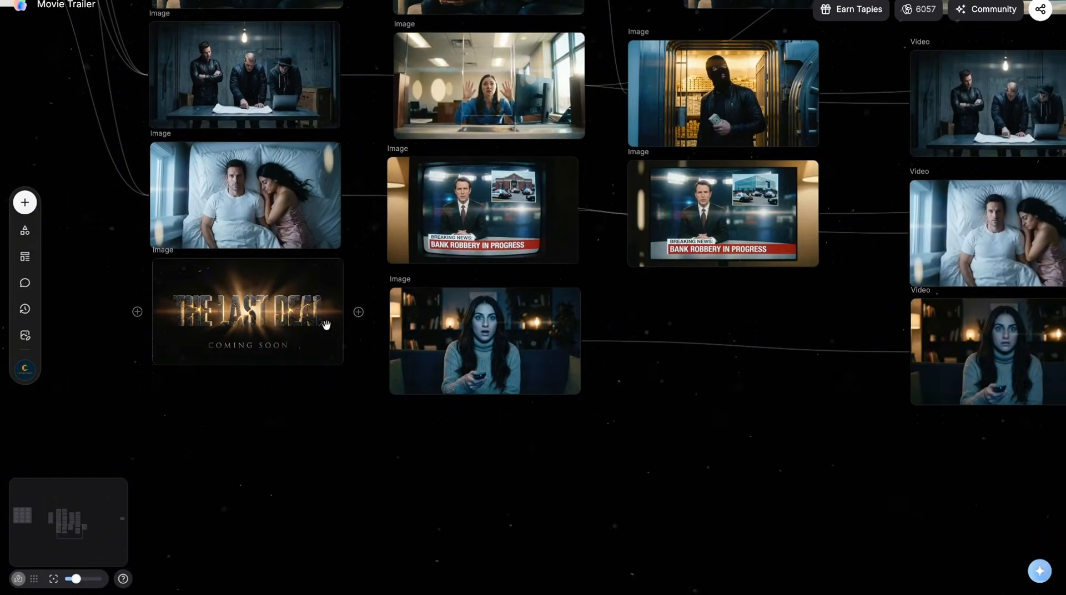
scroll(267, 325, down, 6)
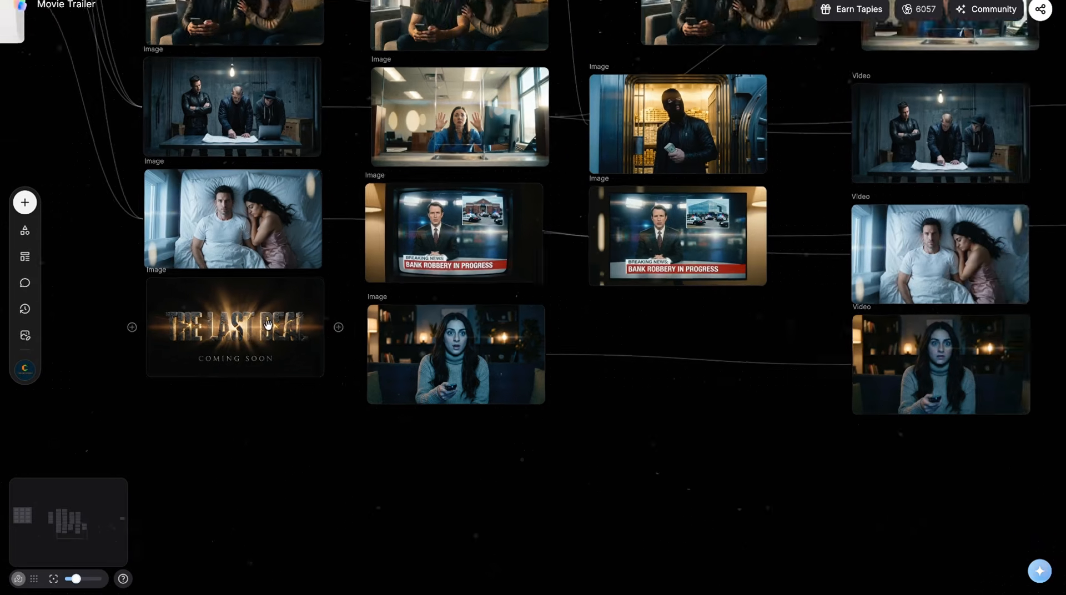
scroll(536, 435, up, 3)
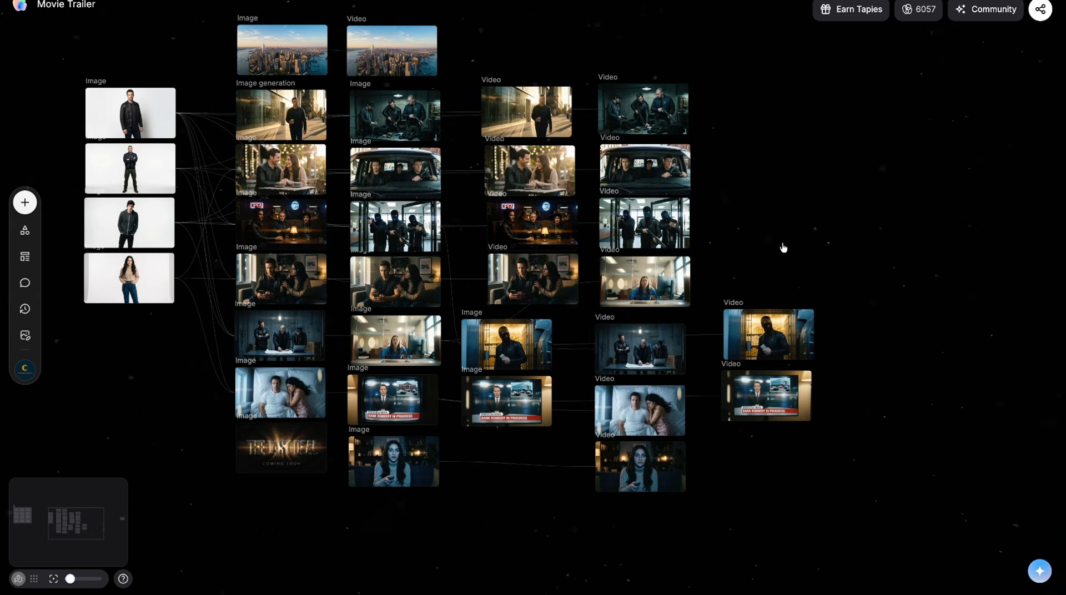
Step: Add an audio node in the empty space beside the video clips, with Music as its generation type
double_click(764, 259)
click(806, 393)
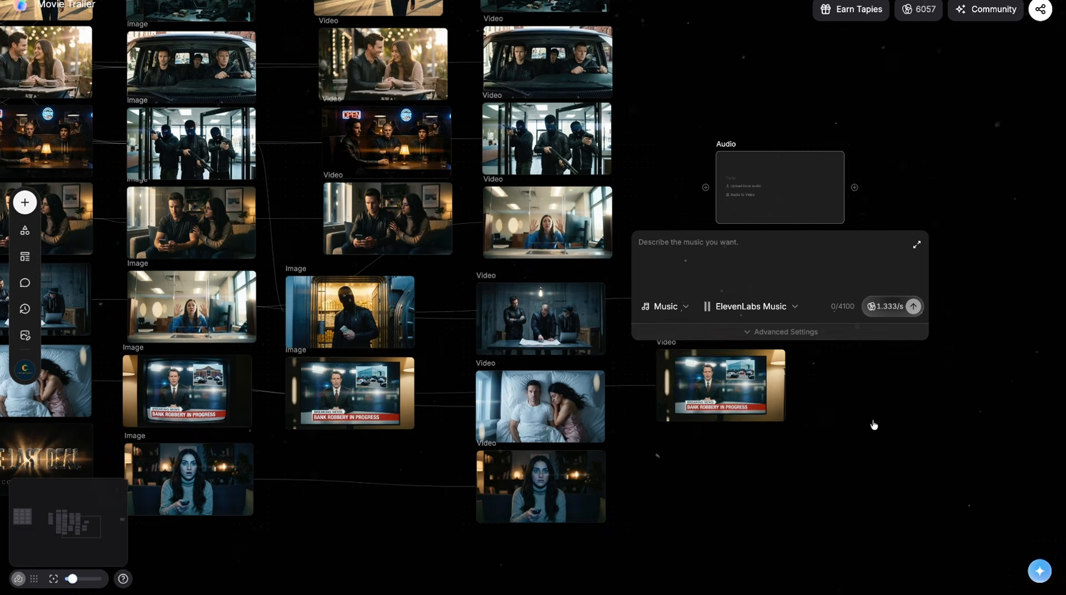
click(684, 309)
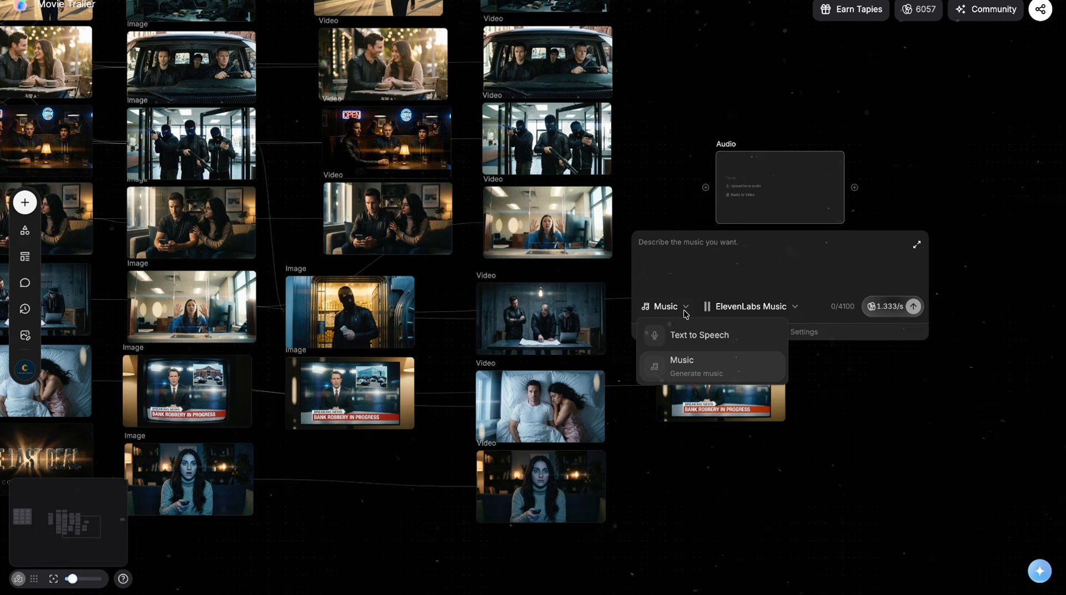
click(686, 360)
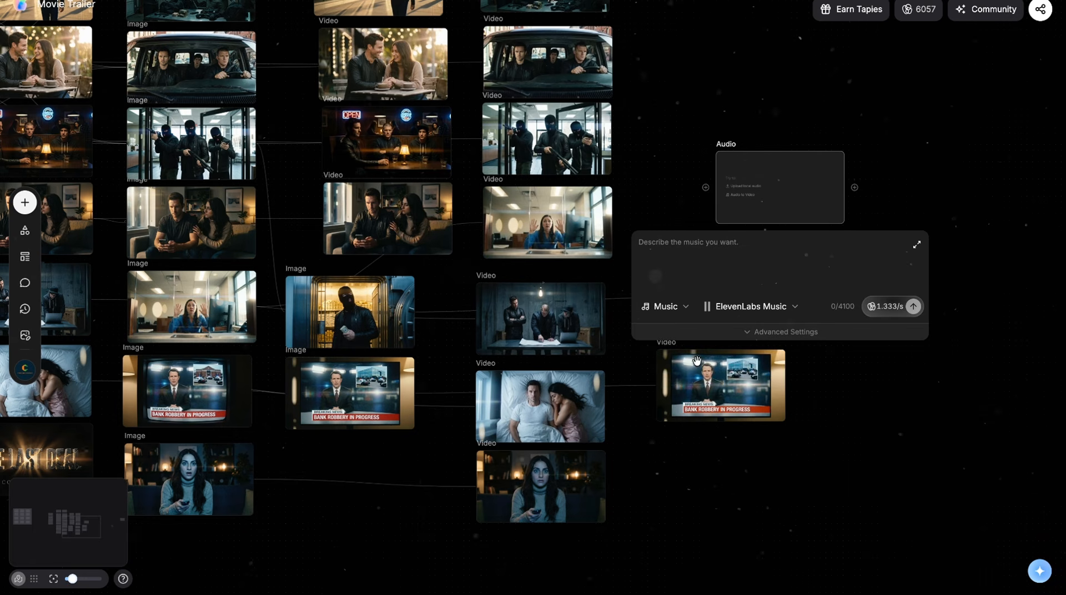
Step: Generate dark cinematic trailer music with ElevenLabs Music, asking for heavy bass hits, orchestral tension, brass stabs, no vocals and 60 seconds, and play it
click(773, 269)
text(Dark cinematic trailer music, heavy deep bass hits, intense orchestral tension, dramatic percussion buildup, suspenseful brass stabs, modern blockbuster style, no vocals, 60 seconds)
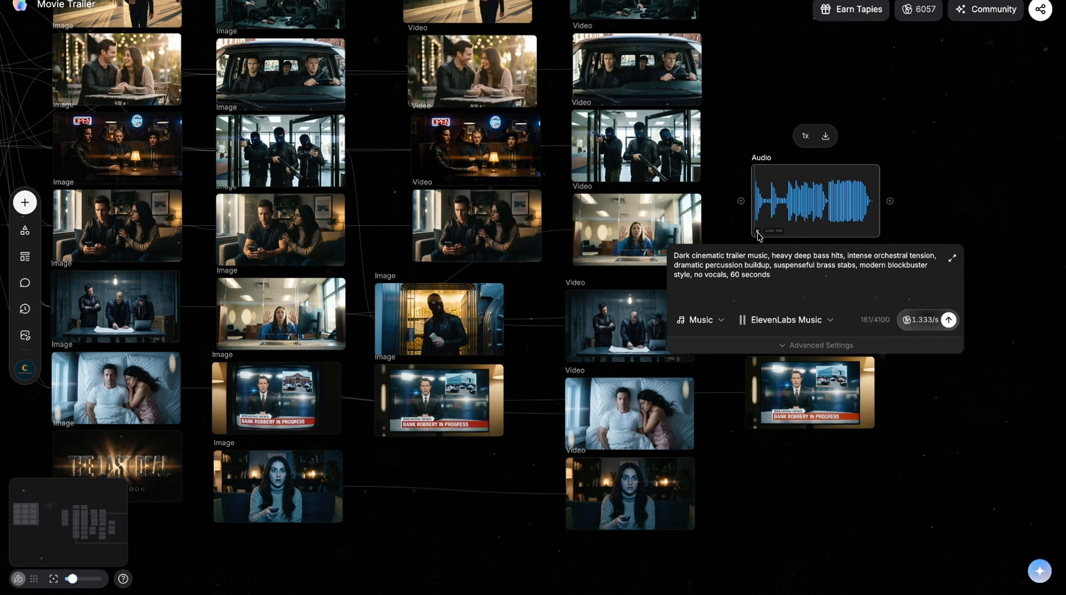
click(757, 232)
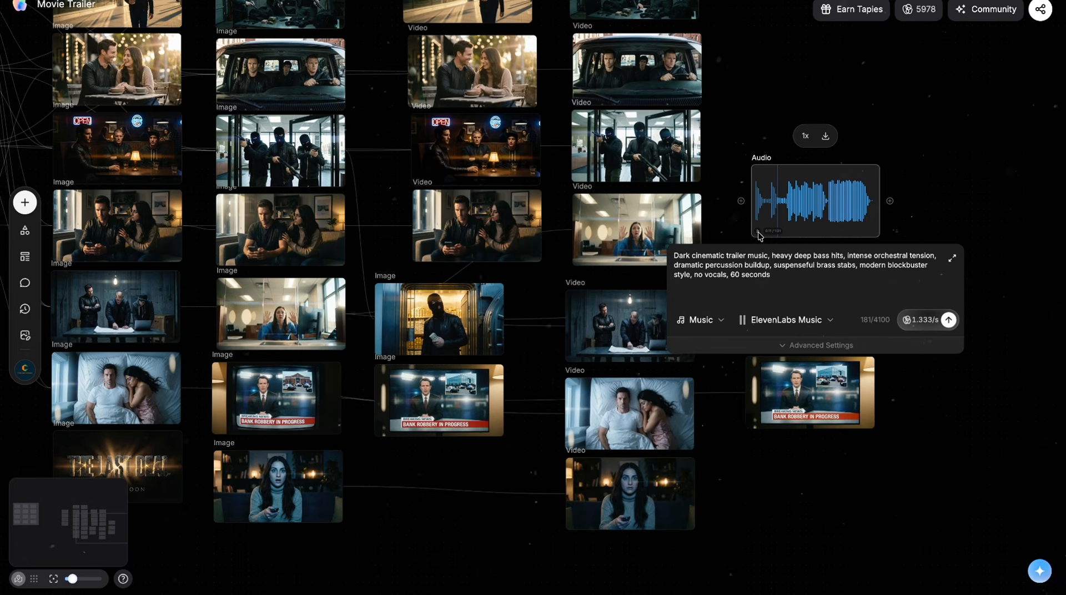
click(914, 152)
scroll(714, 204, left, 2)
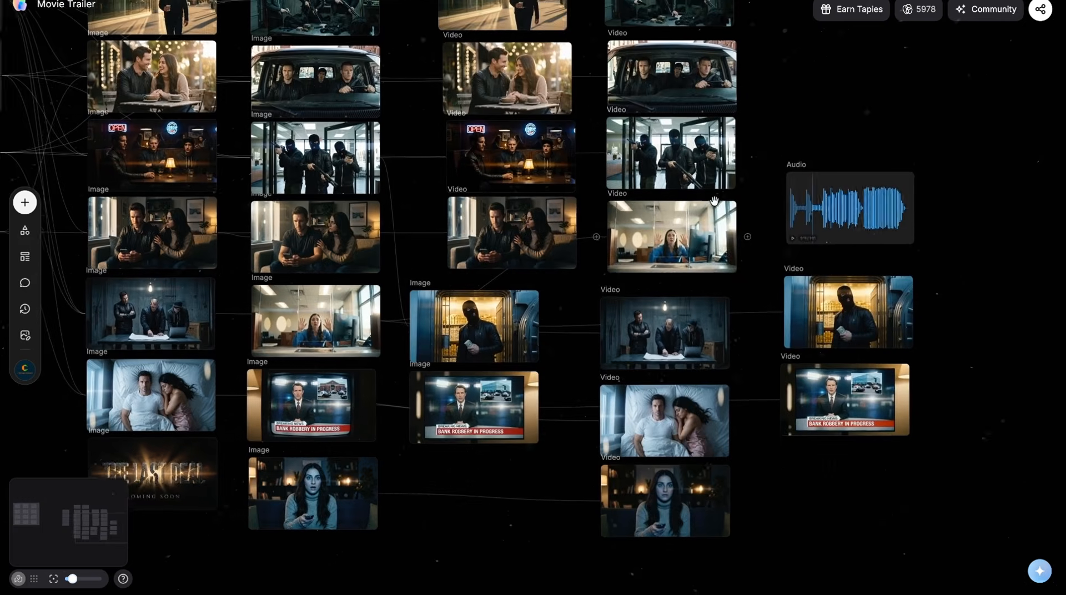
scroll(714, 204, down, 1)
scroll(714, 204, down, 3)
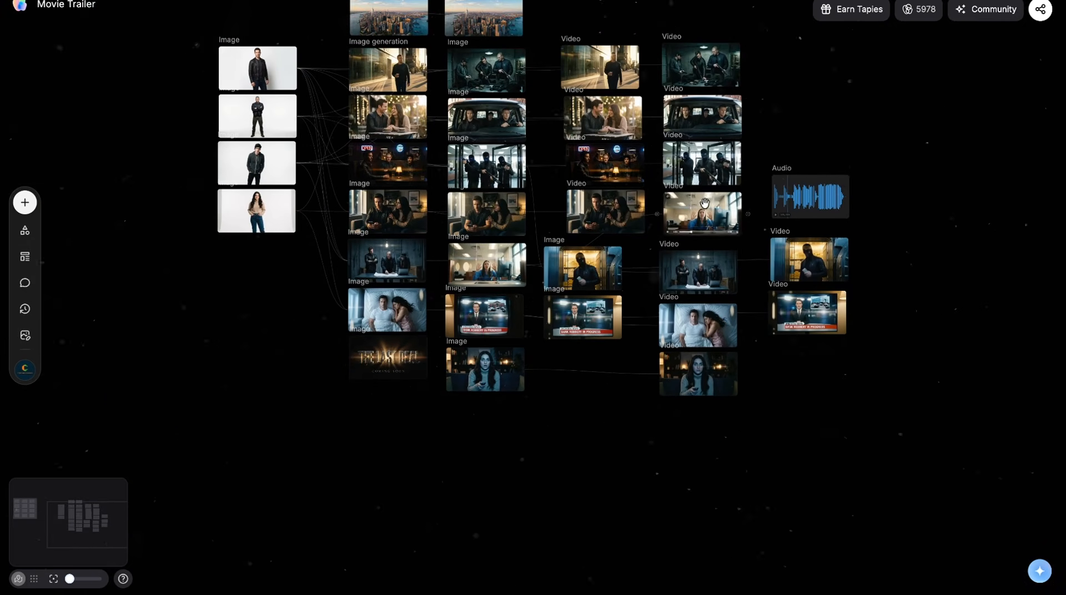
scroll(678, 169, up, 2)
scroll(678, 169, right, 2)
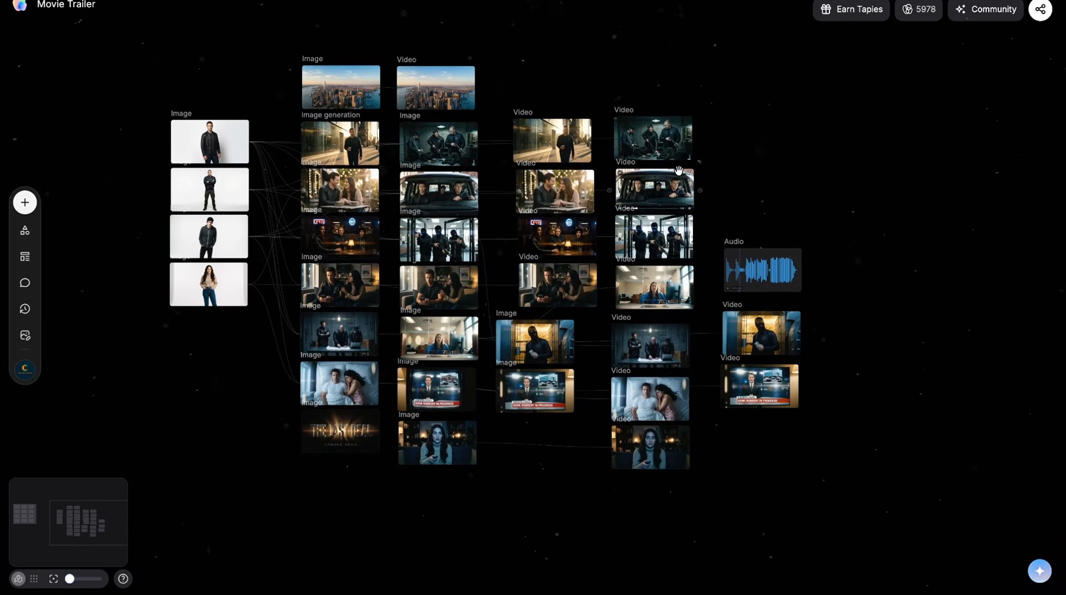